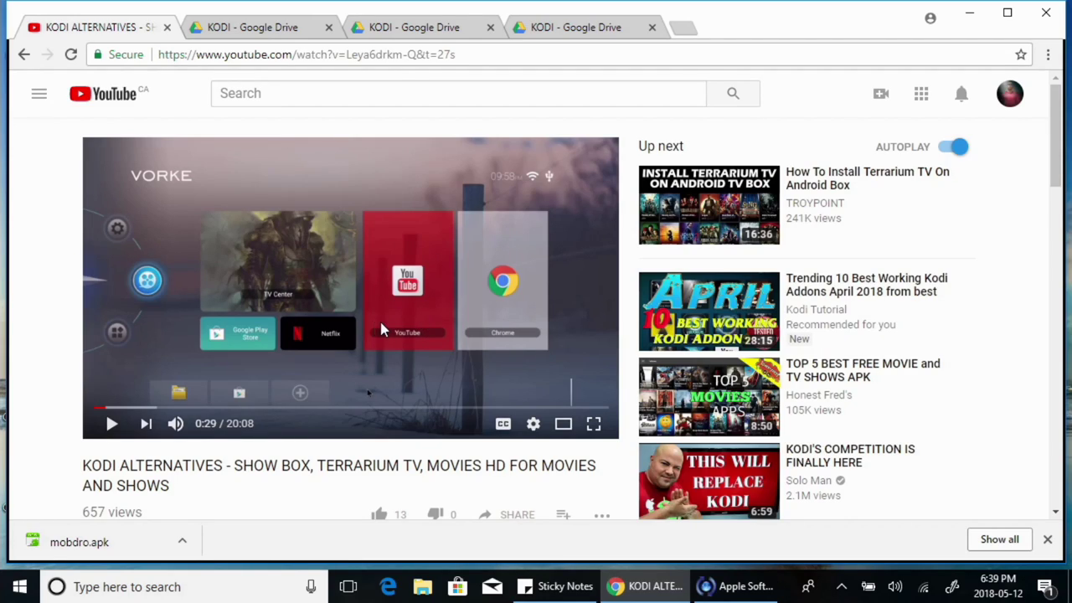
Step: Expand the video description to show the Google Drive folder link and APK list
scroll(381, 329, down, 3)
scroll(315, 314, down, 2)
scroll(397, 297, up, 3)
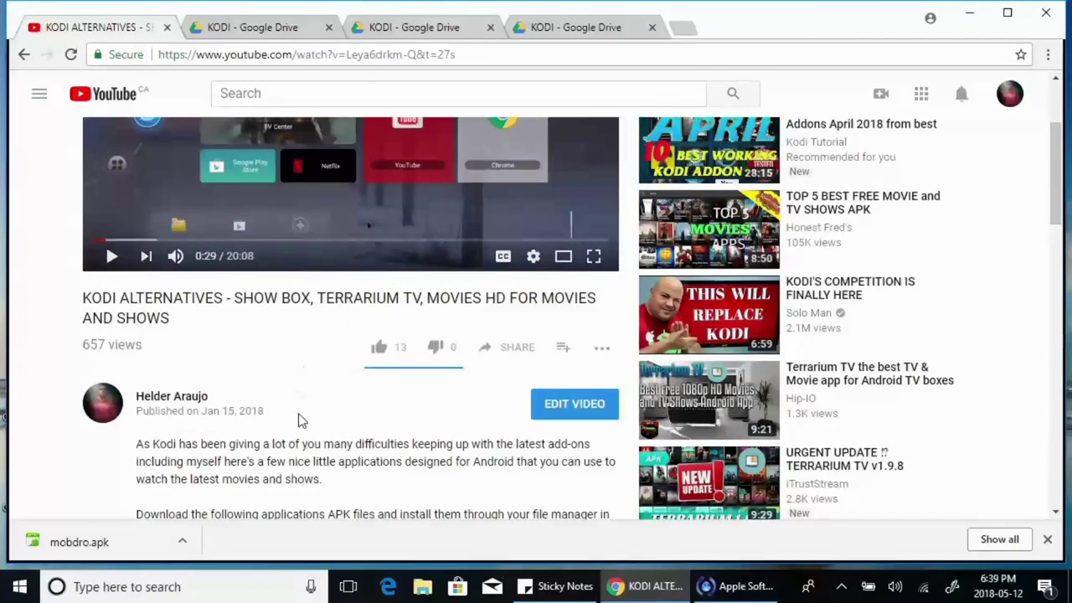
scroll(297, 422, down, 10)
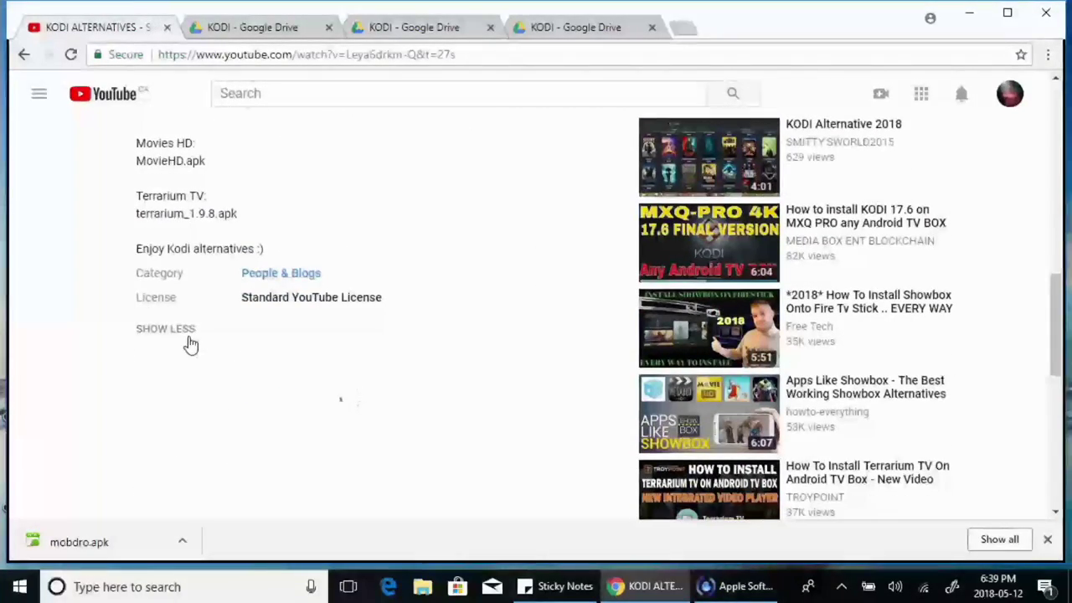
click(168, 329)
scroll(273, 309, up, 2)
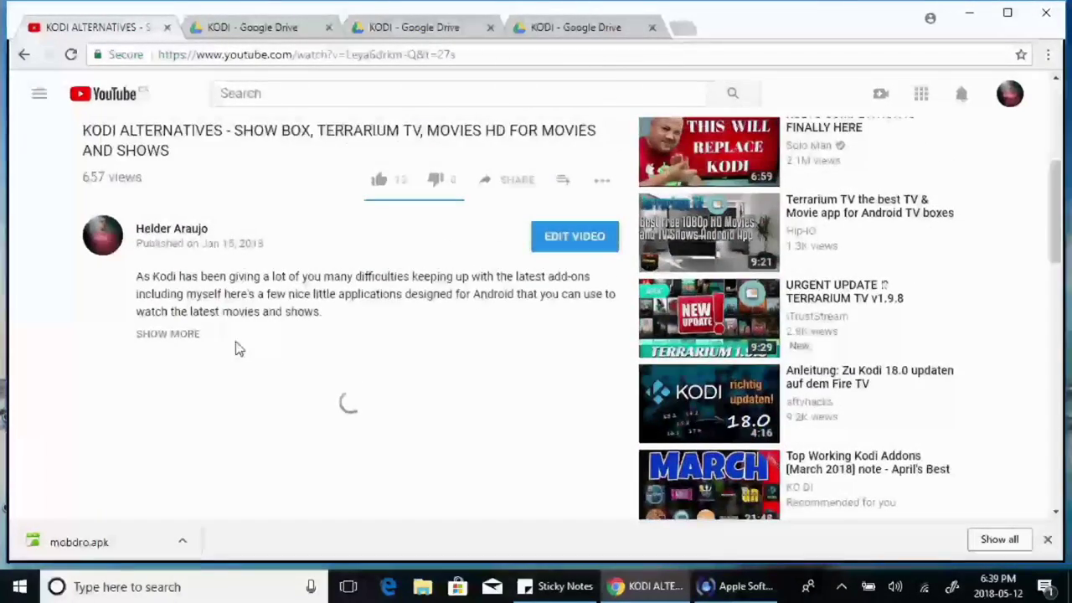
click(174, 336)
scroll(381, 317, down, 2)
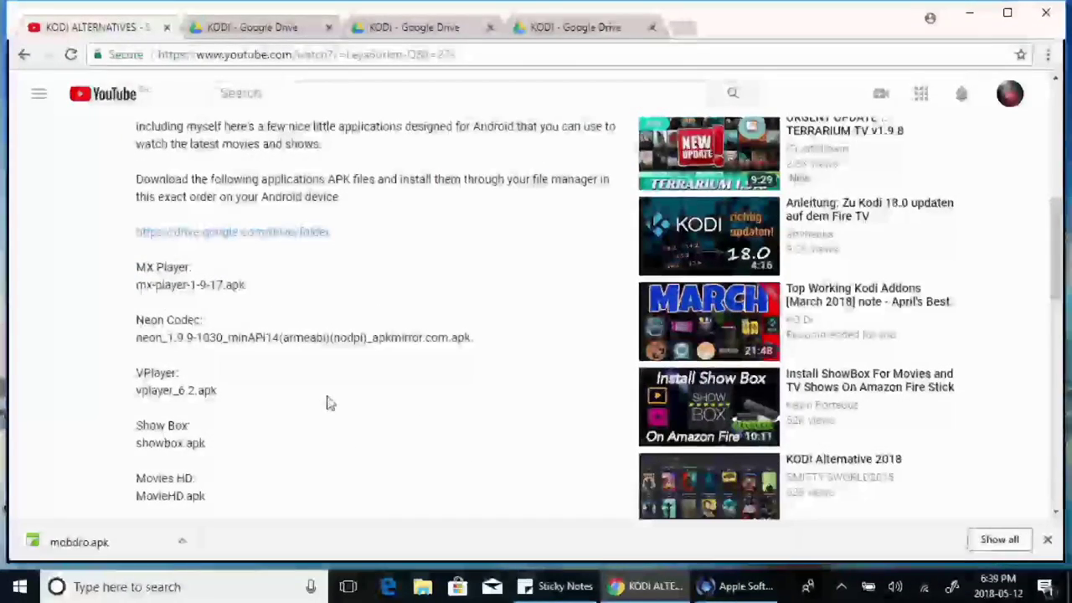
scroll(258, 379, up, 3)
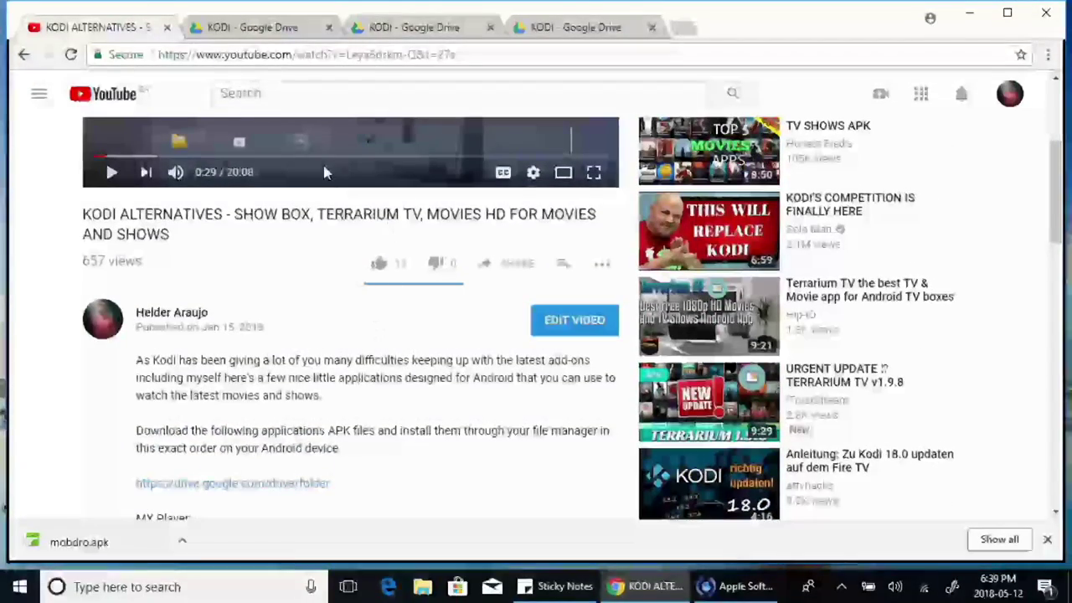
scroll(373, 369, down, 3)
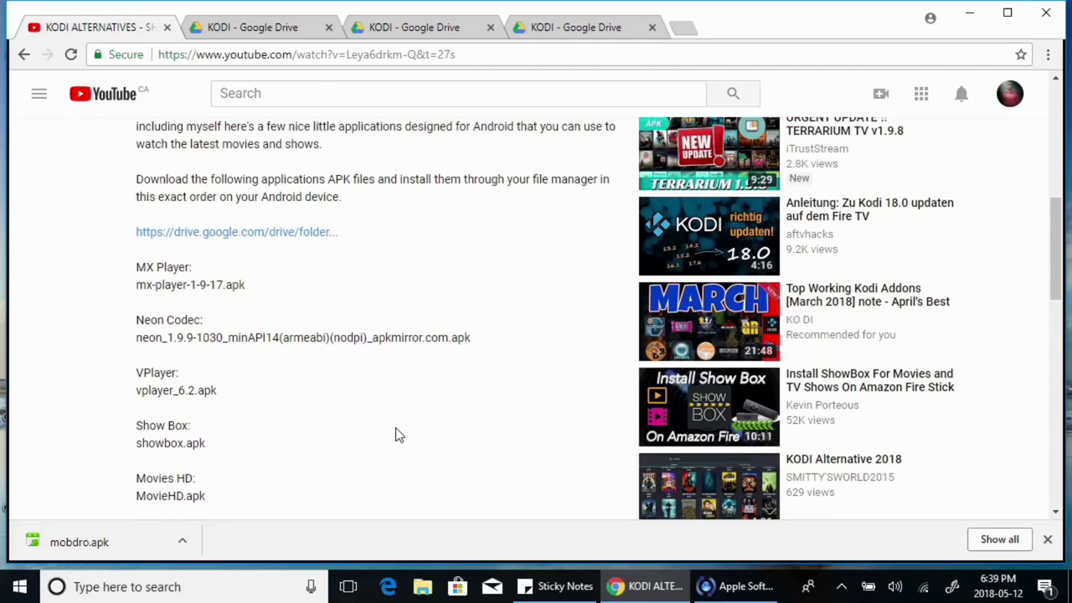
scroll(400, 436, up, 2)
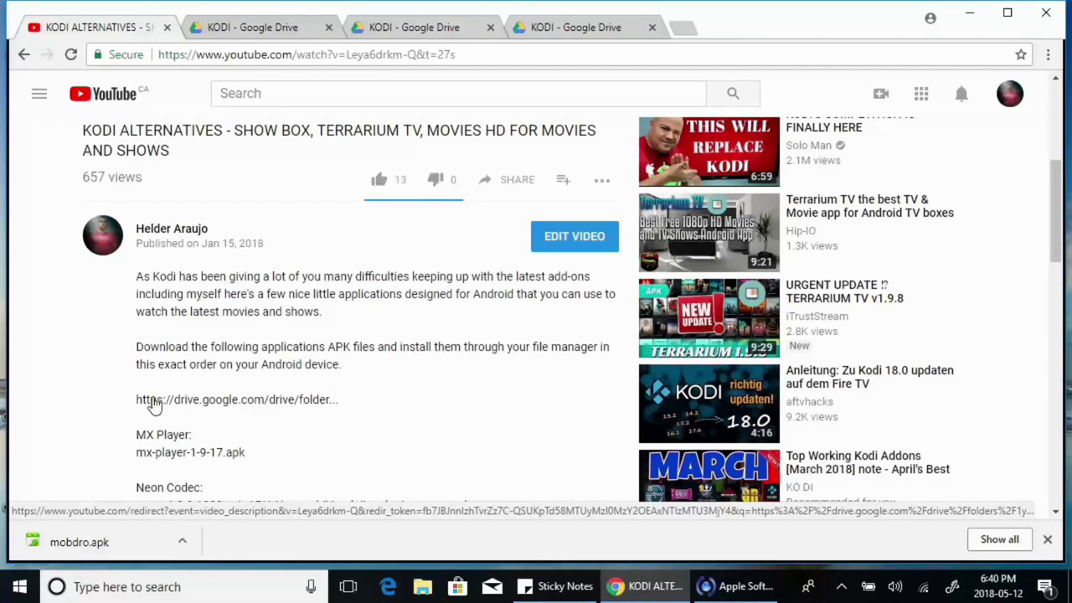
Step: Follow the drive.google.com link to the shared KODI folder and close the duplicate KODI Drive tabs
drag(103, 402, 369, 410)
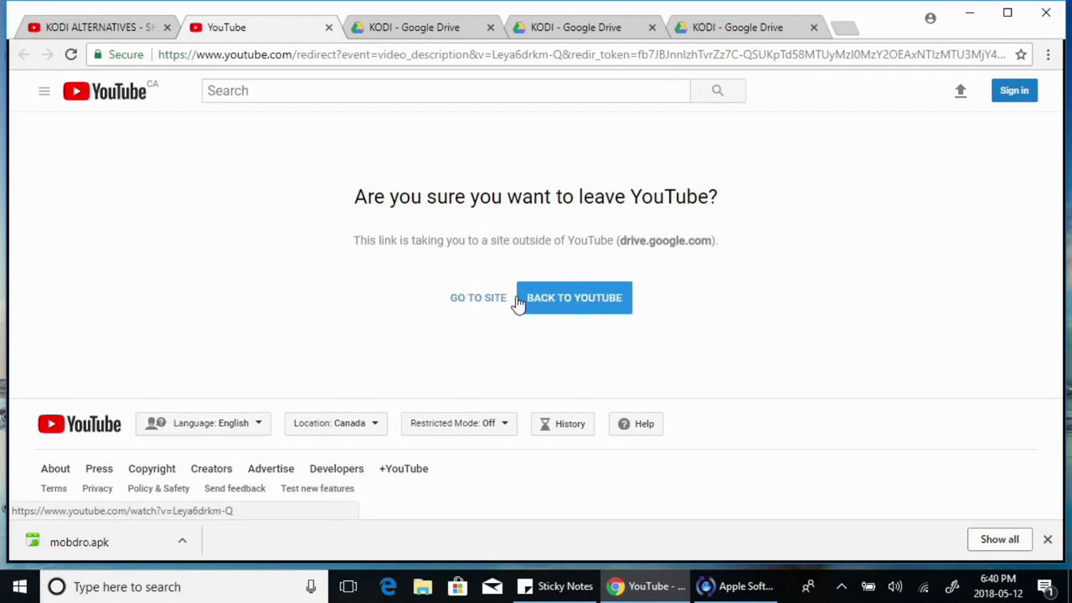
click(483, 300)
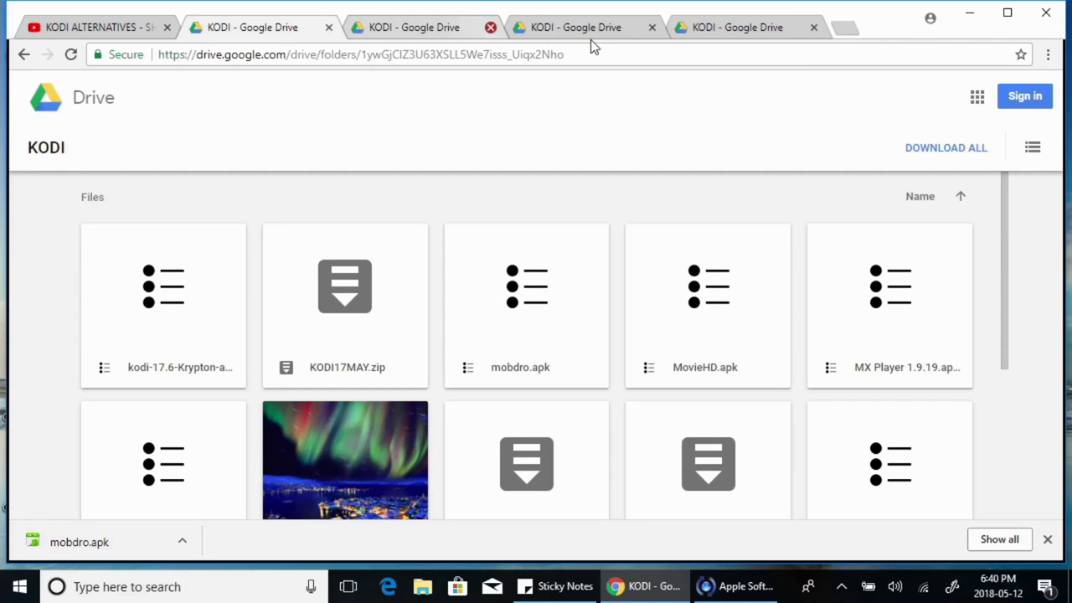
click(651, 28)
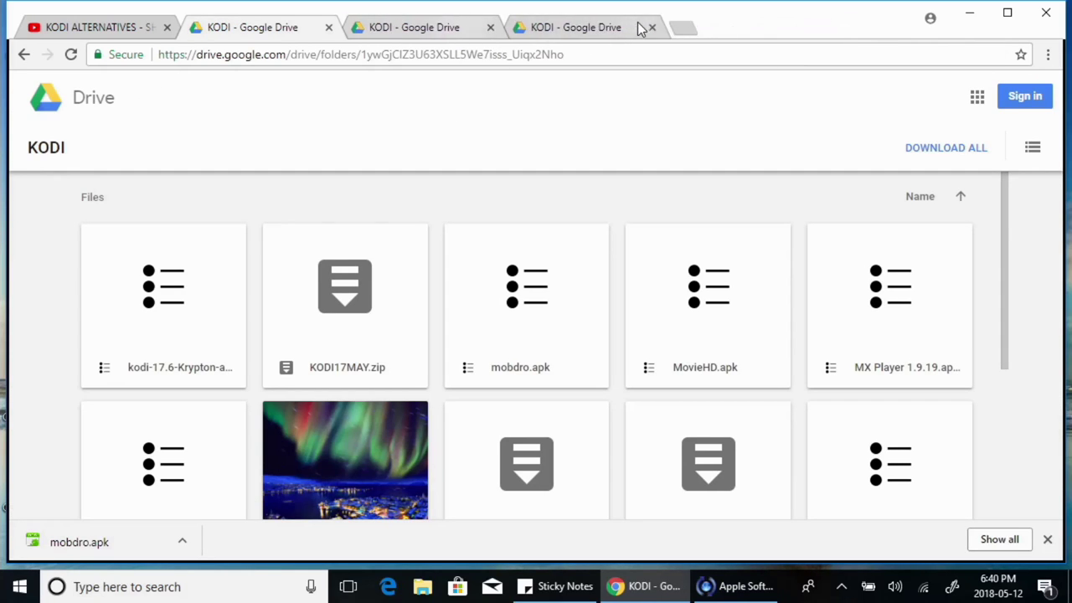
click(491, 28)
click(491, 28)
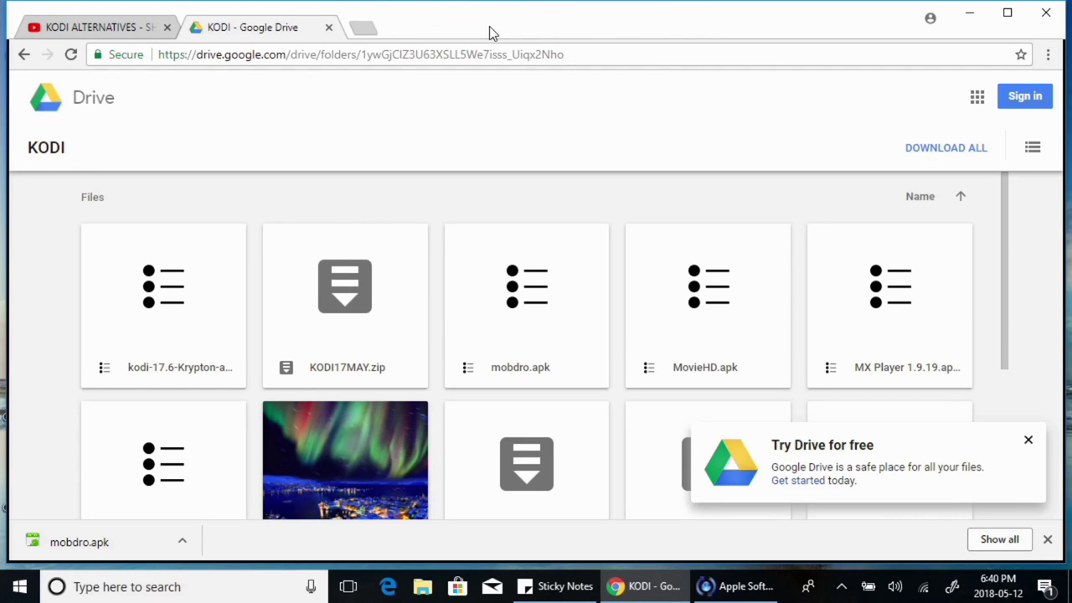
Step: Switch the KODI folder to list view and download MovieHD.apk
click(1032, 150)
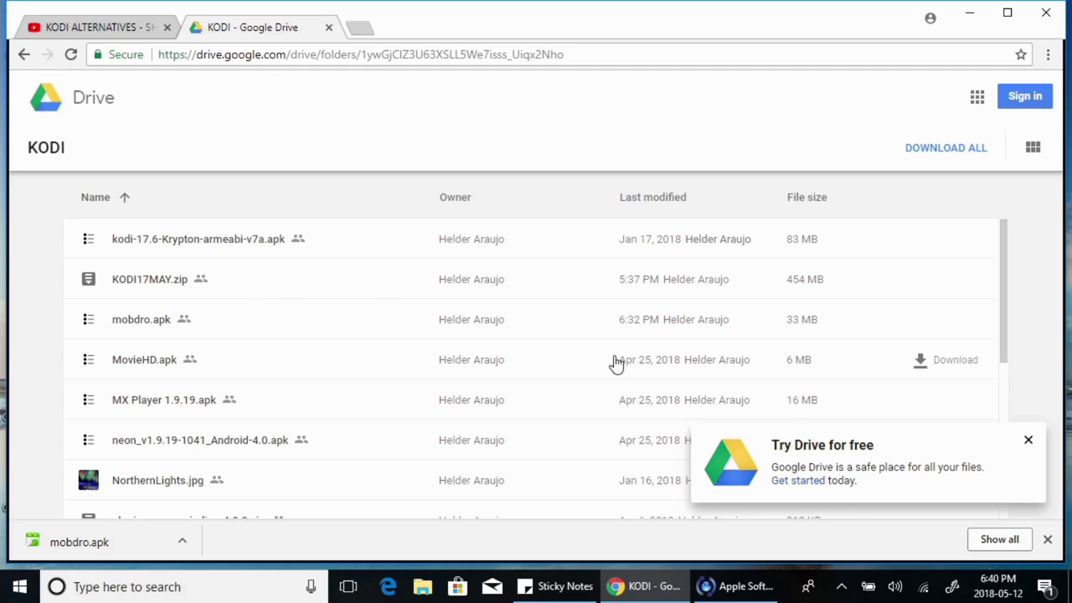
click(1028, 442)
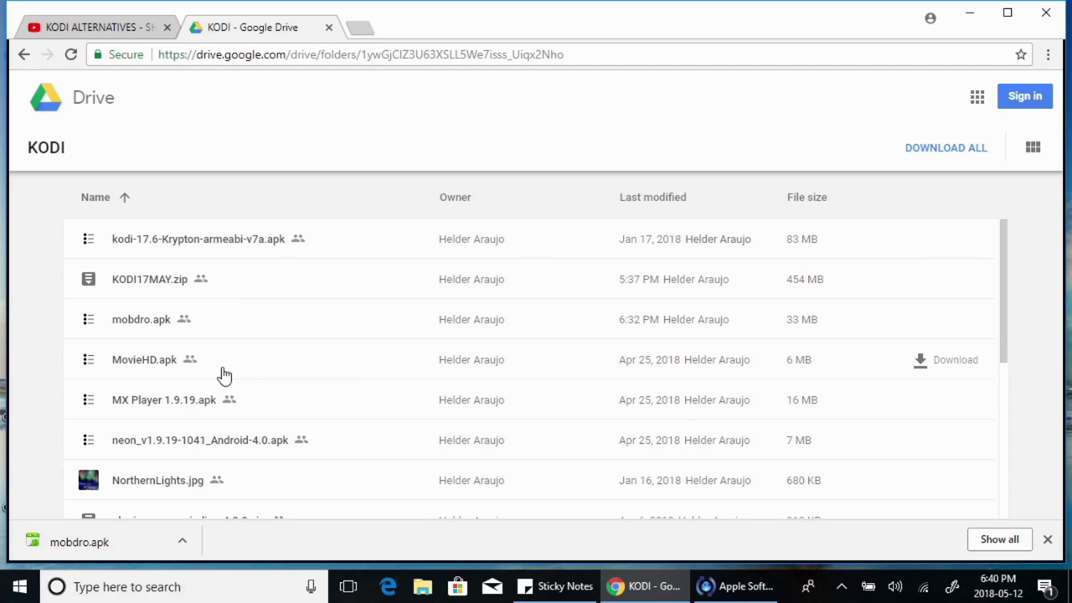
scroll(223, 376, down, 2)
scroll(223, 376, up, 1)
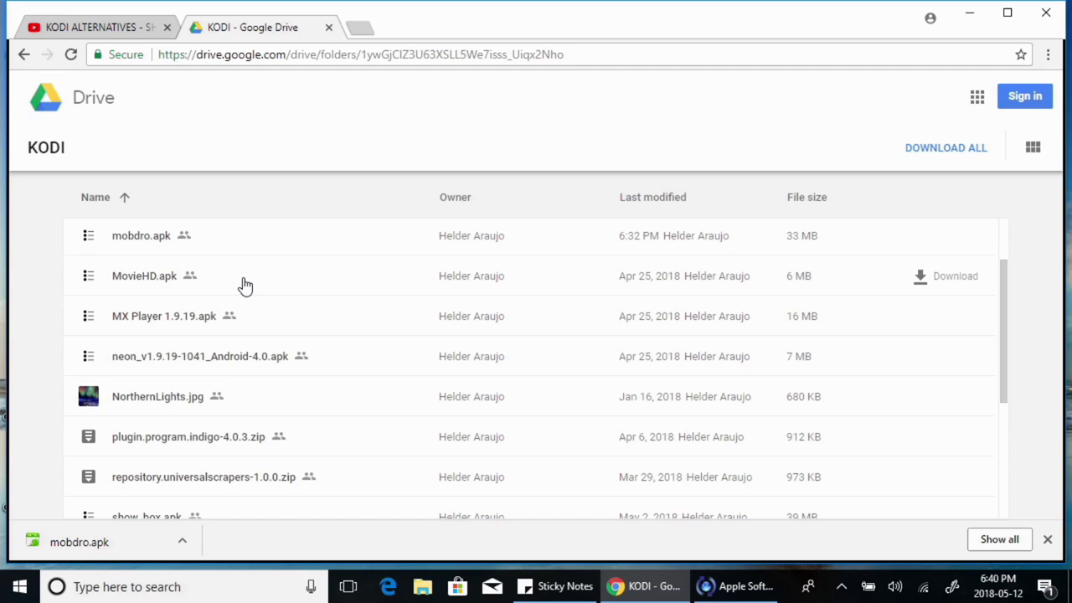
click(955, 279)
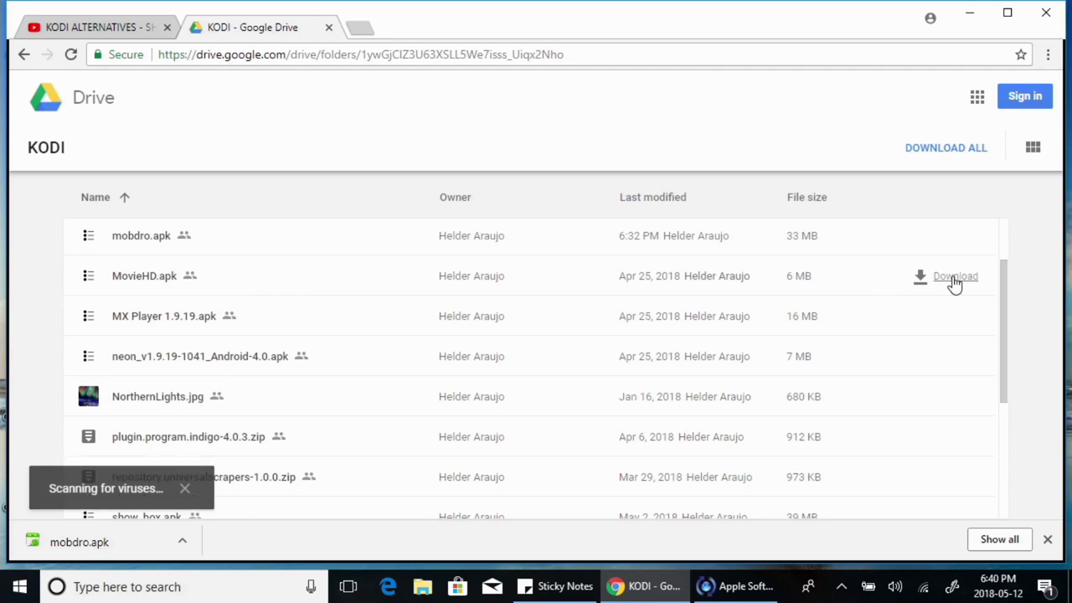
click(185, 478)
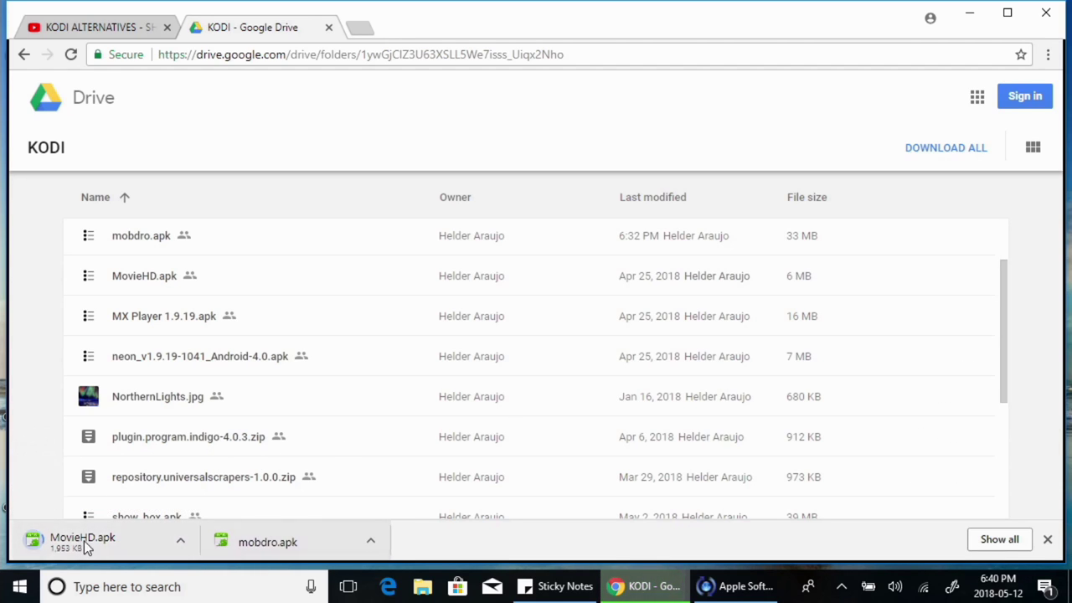
Step: Download vplayer_7.0-70.apk and show the MovieHD.apk download in its Windows folder
scroll(324, 398, down, 3)
scroll(321, 398, down, 1)
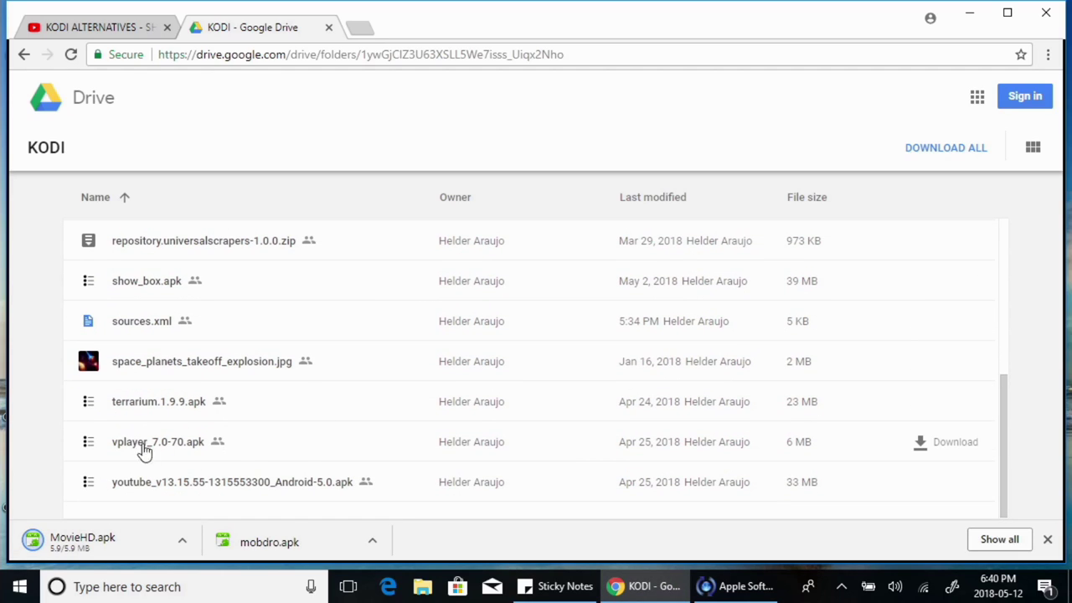
click(965, 449)
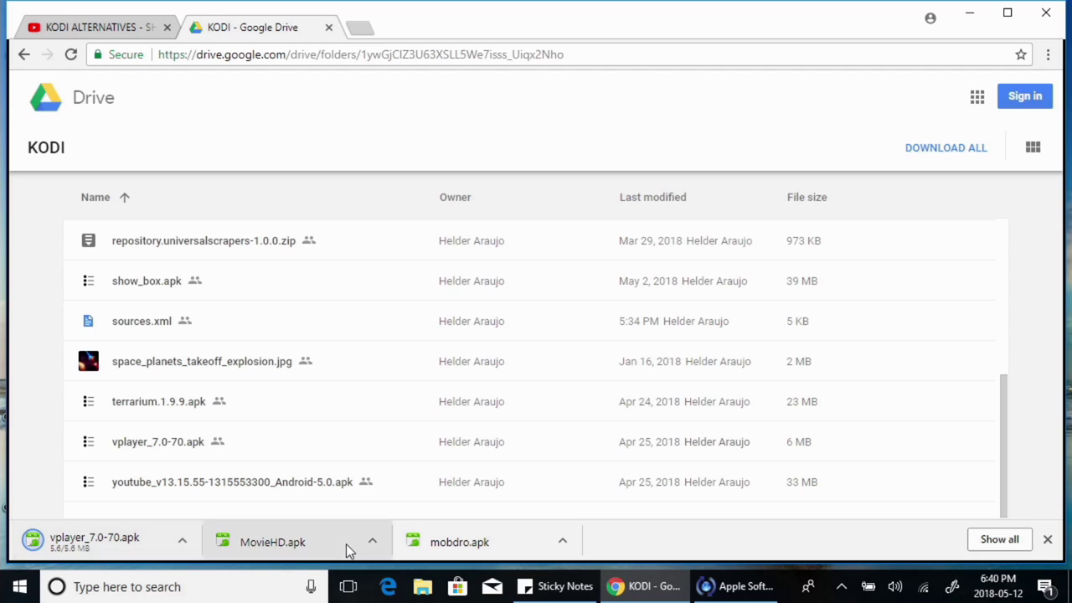
click(374, 542)
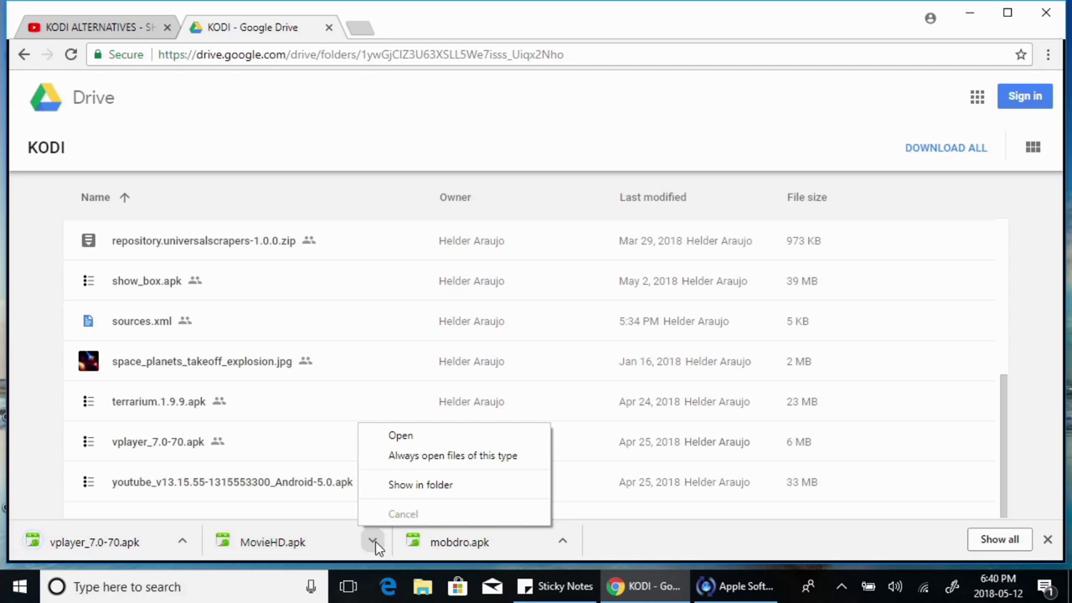
click(419, 488)
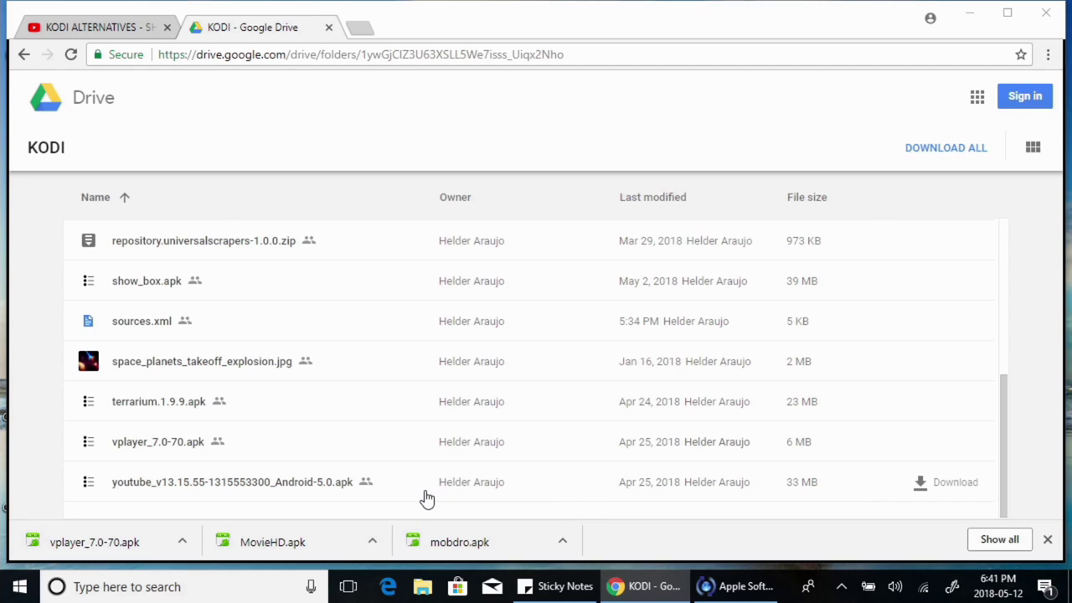
Step: Check the Send to options for MovieHD and vplayer_7.0-70 in Downloads, then close the window
scroll(521, 400, down, 3)
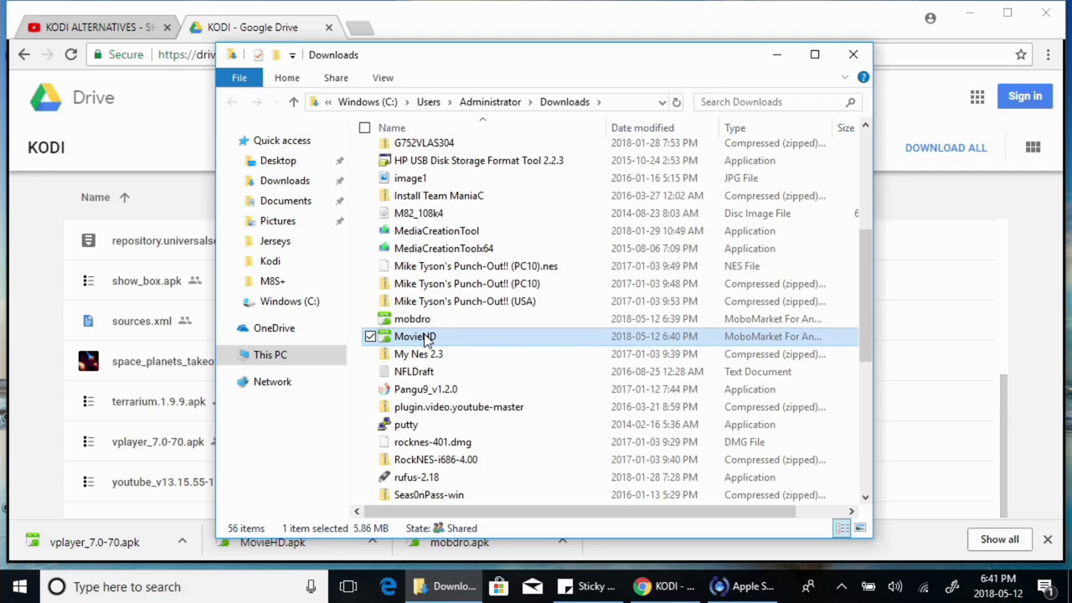
right_click(425, 337)
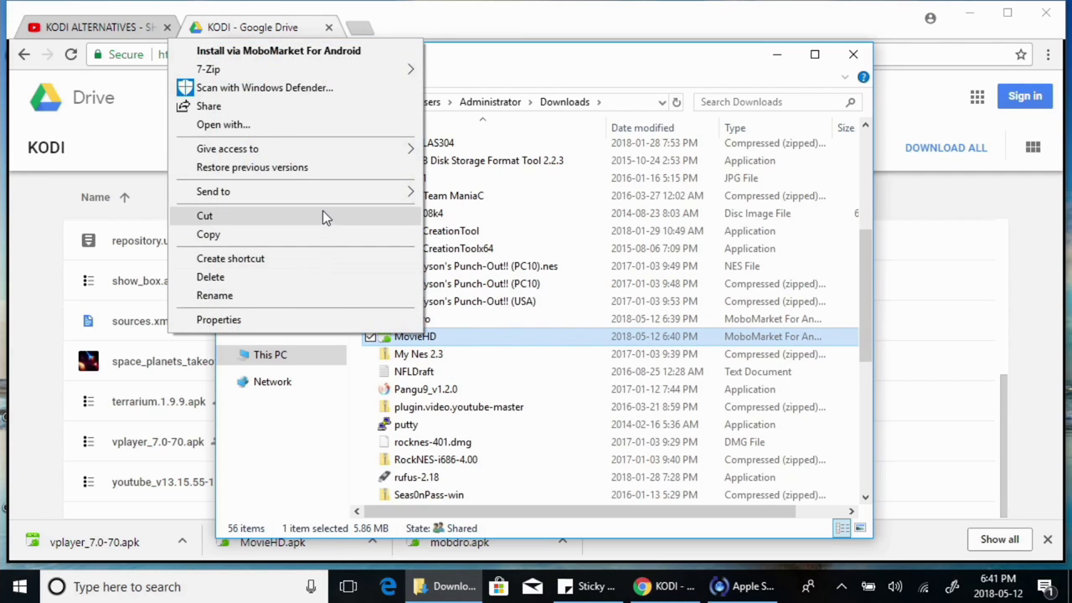
mouse_move(337, 193)
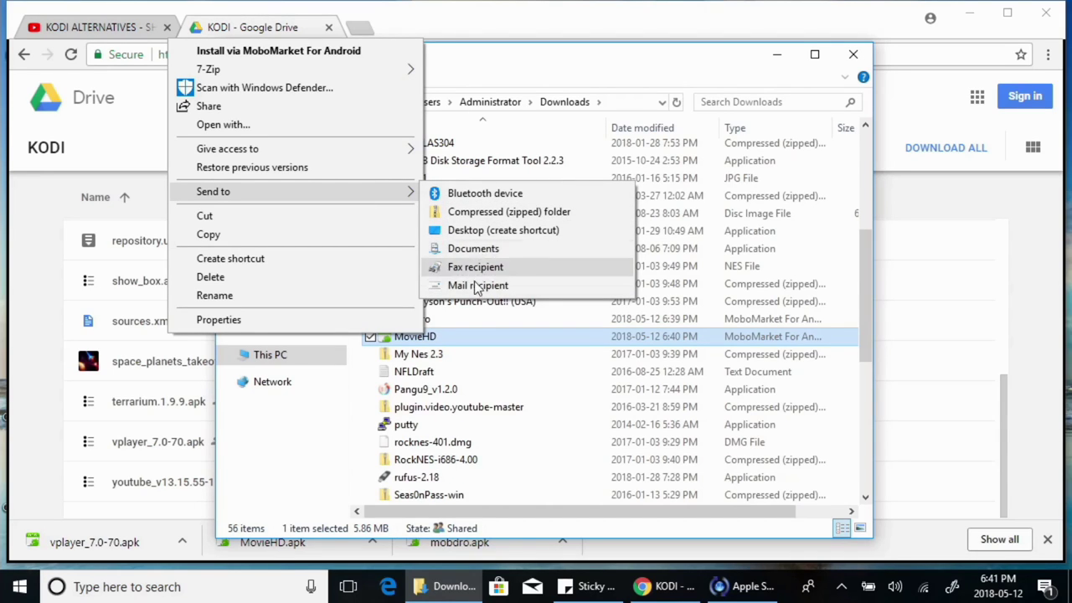
click(677, 61)
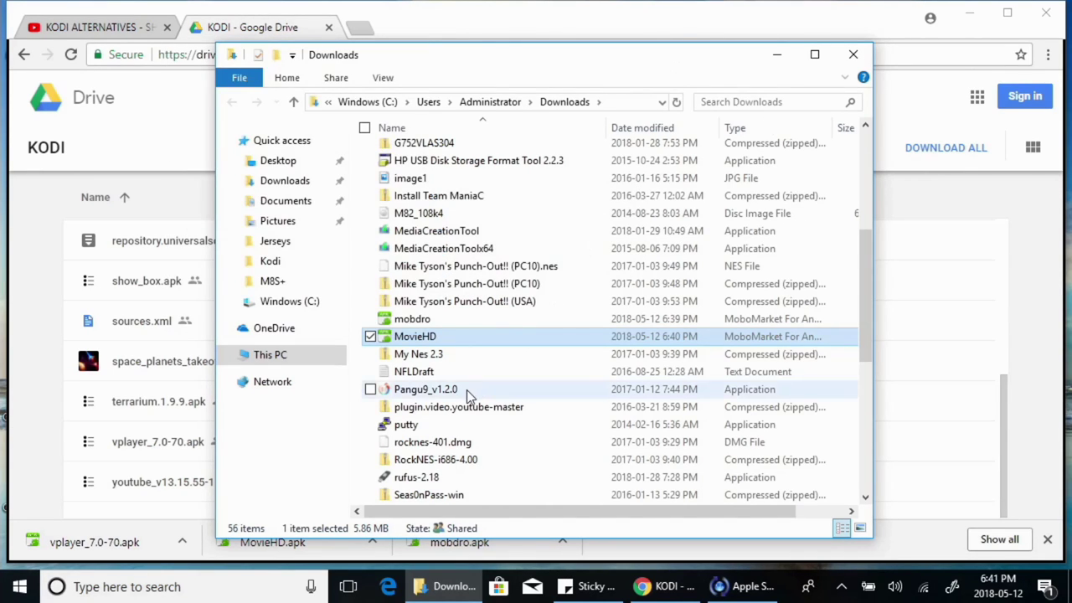
scroll(461, 386, down, 6)
scroll(457, 375, down, 1)
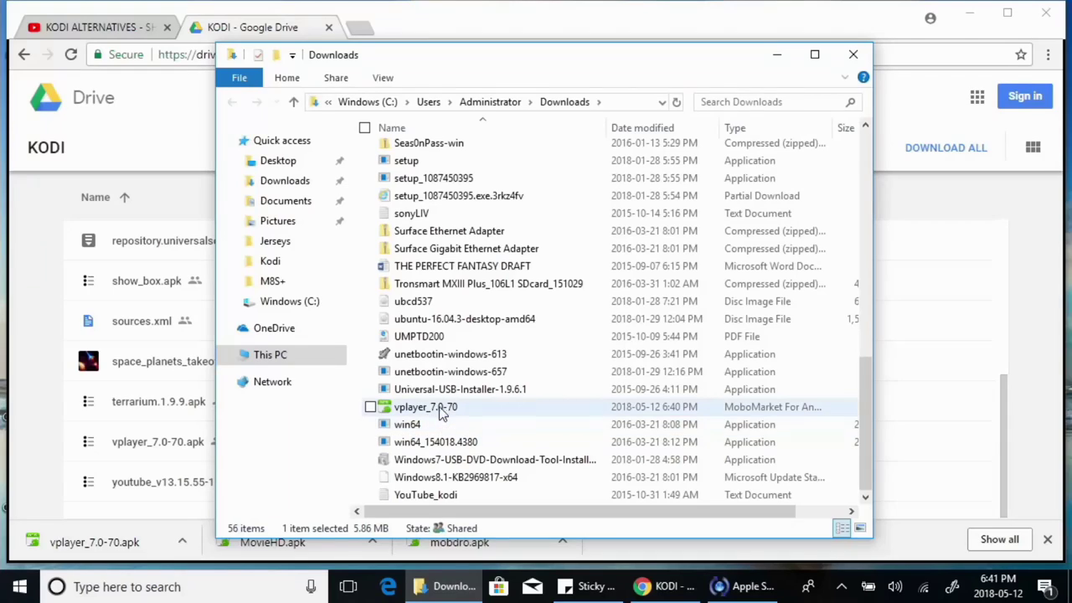
right_click(435, 410)
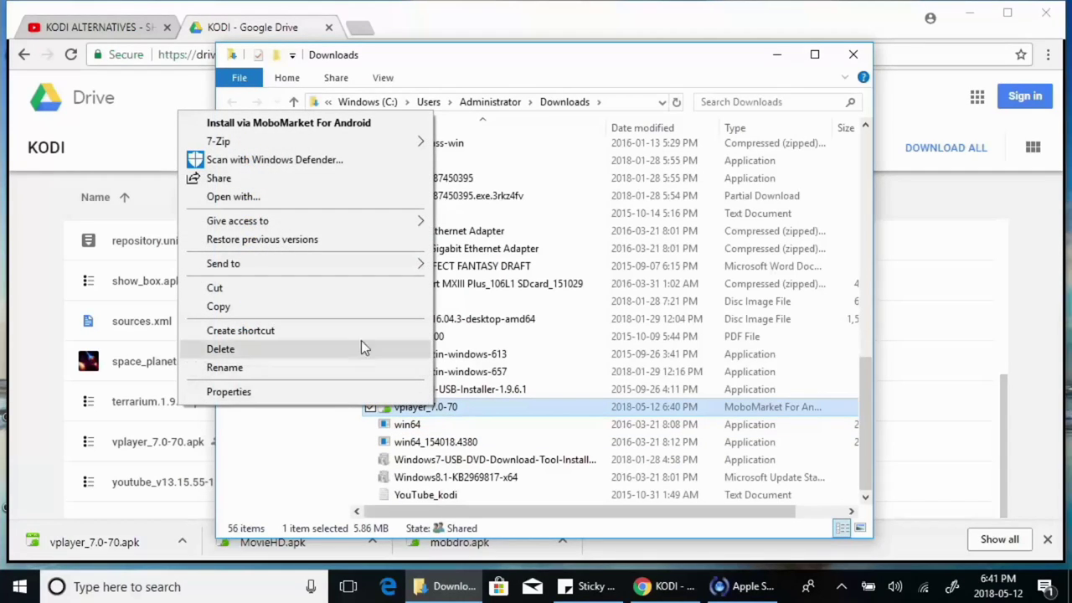
mouse_move(390, 262)
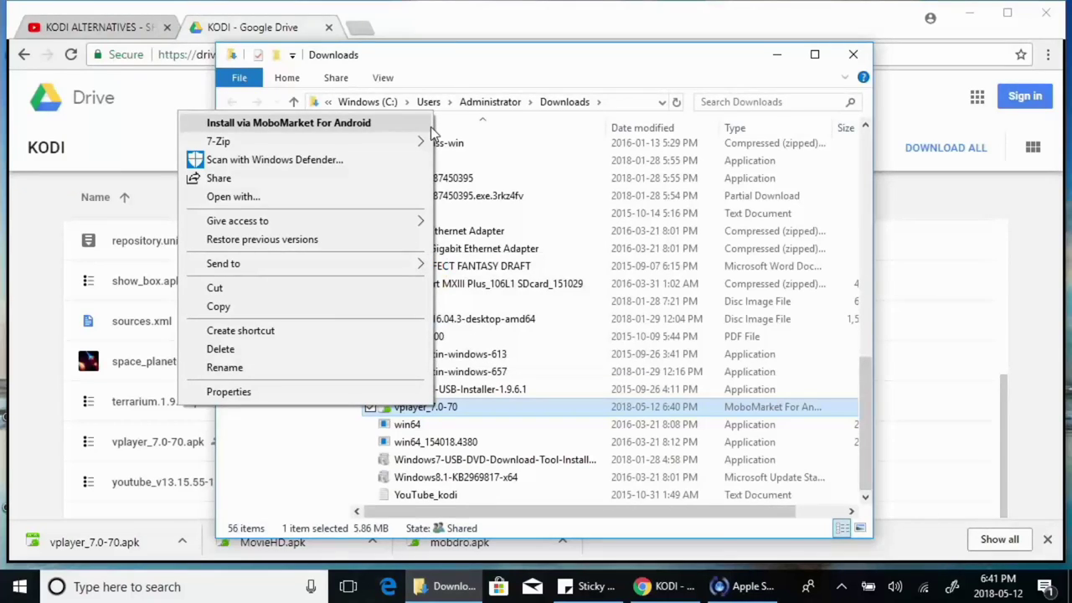
click(854, 54)
Step: Open the Apps grid on the Vorke launcher and launch FileBrowser from the dock
click(854, 54)
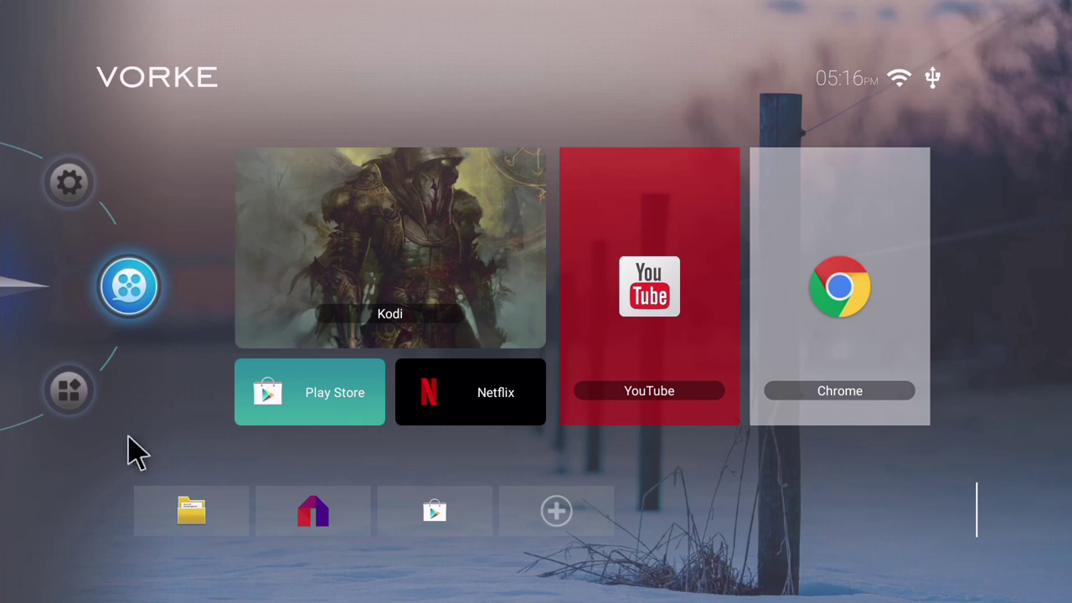
click(70, 392)
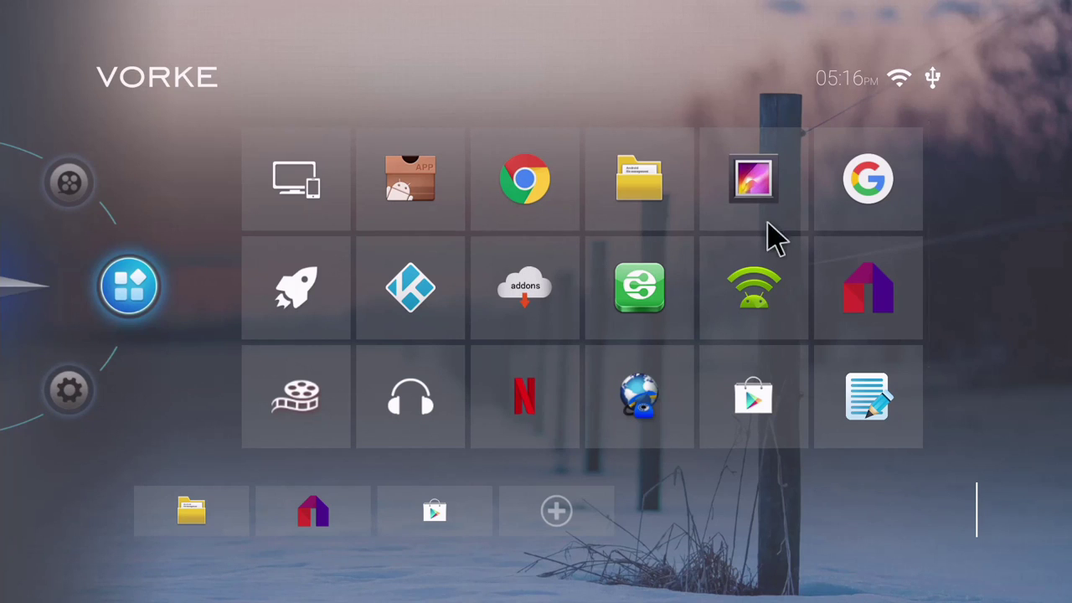
scroll(701, 320, down, 1)
scroll(706, 334, up, 1)
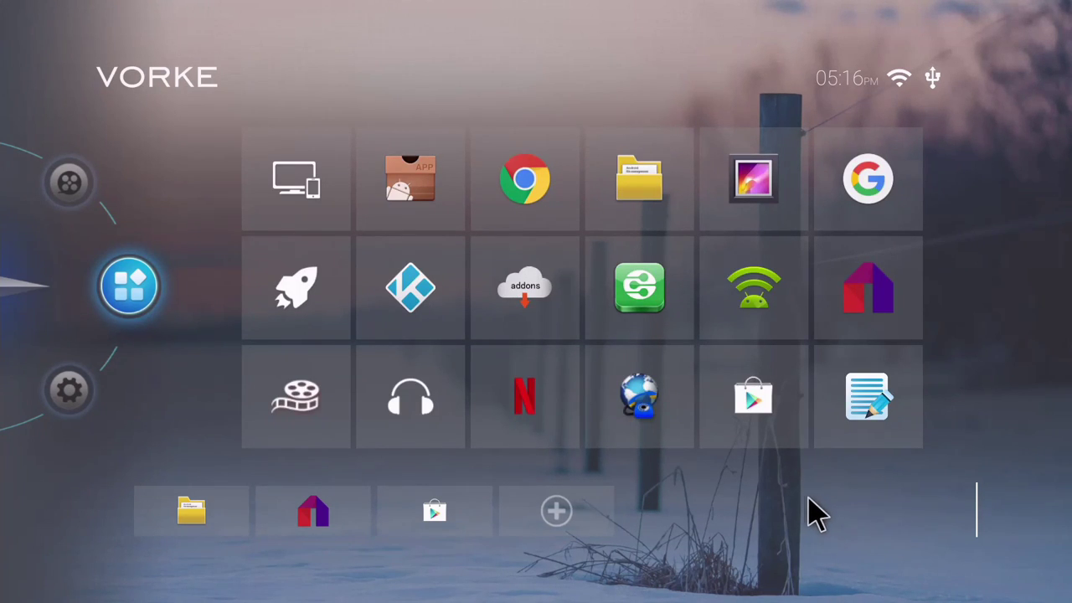
click(184, 526)
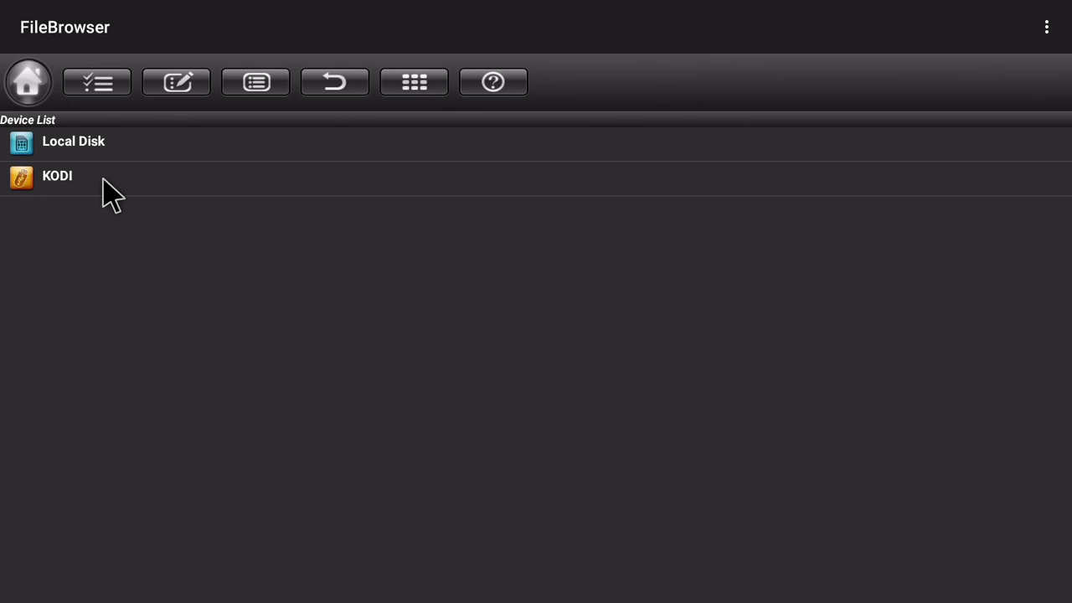
Step: Open the KODI drive's Android folder to list MovieHD.apk and vplayer_7.0-70.apk
click(103, 178)
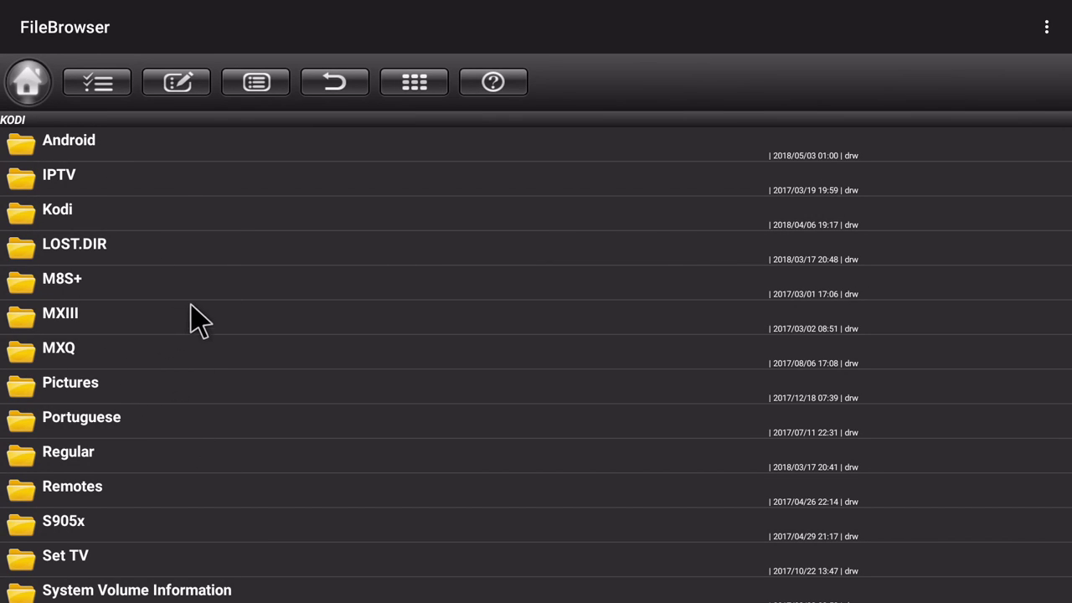
click(81, 142)
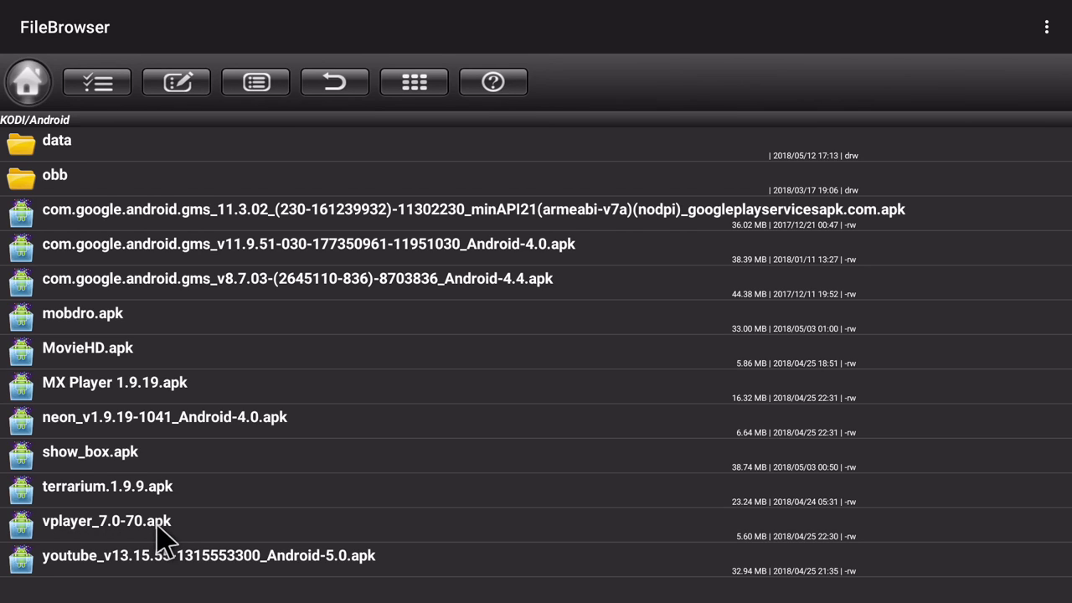
Step: Install Movie HD from MovieHD.apk and VPlayer from vplayer_7.0-70.apk, then back out of Android
click(106, 352)
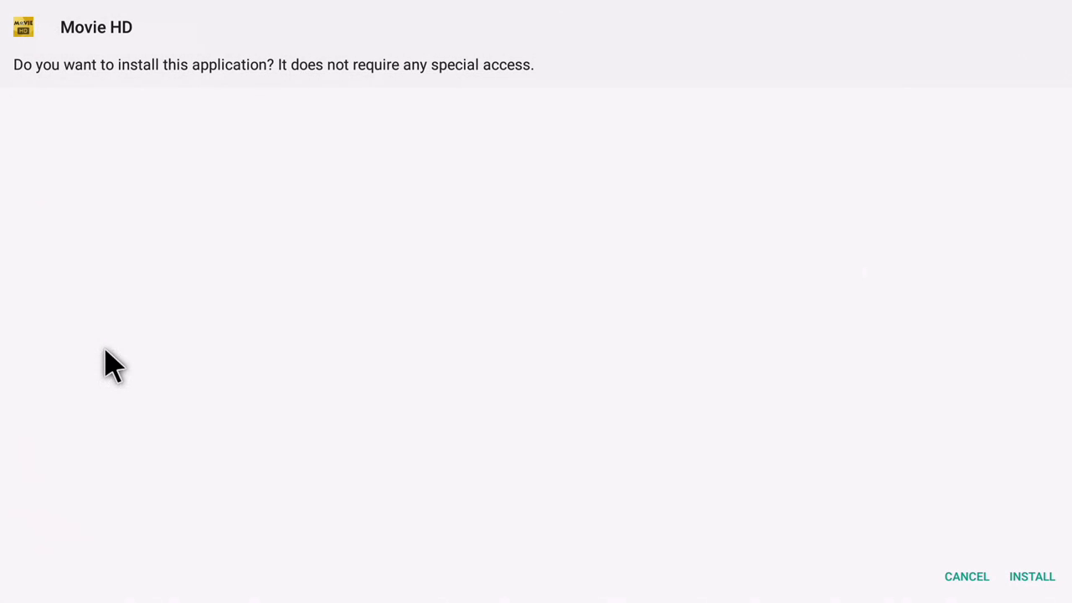
click(1039, 580)
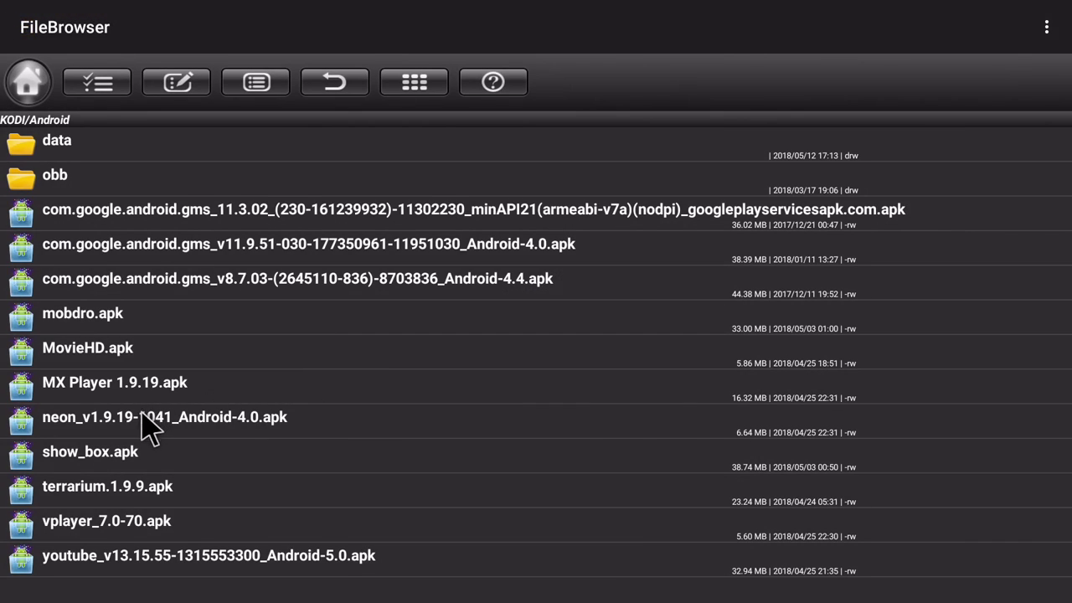
click(130, 532)
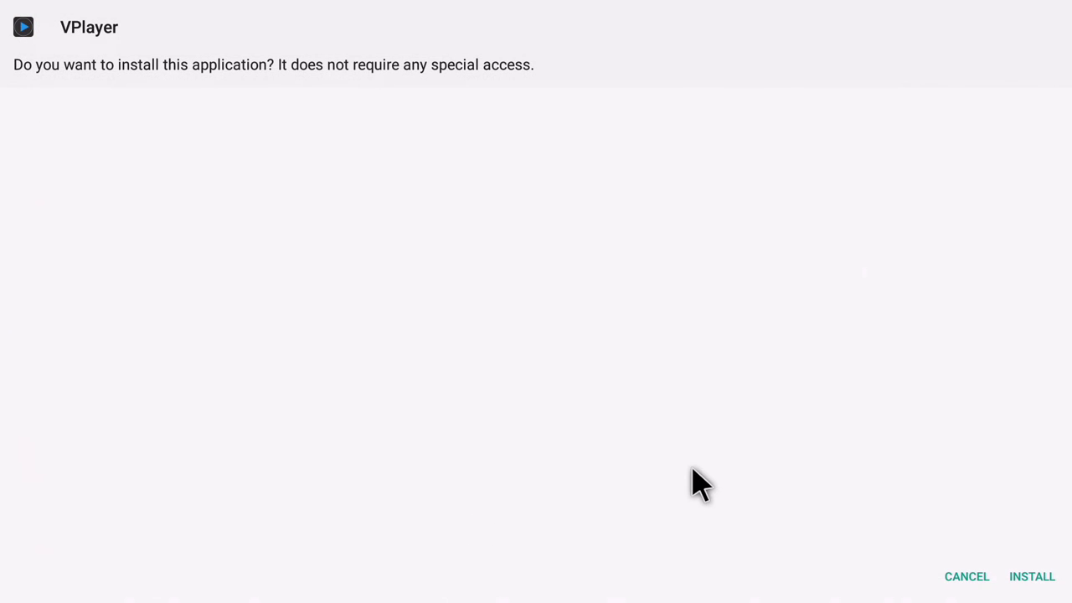
click(1047, 583)
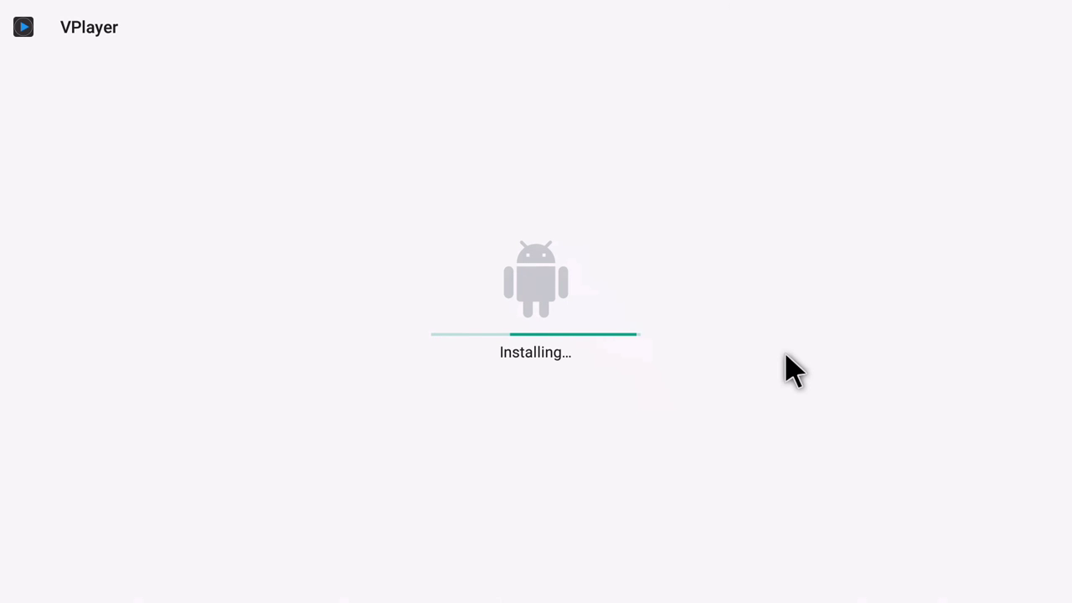
click(987, 586)
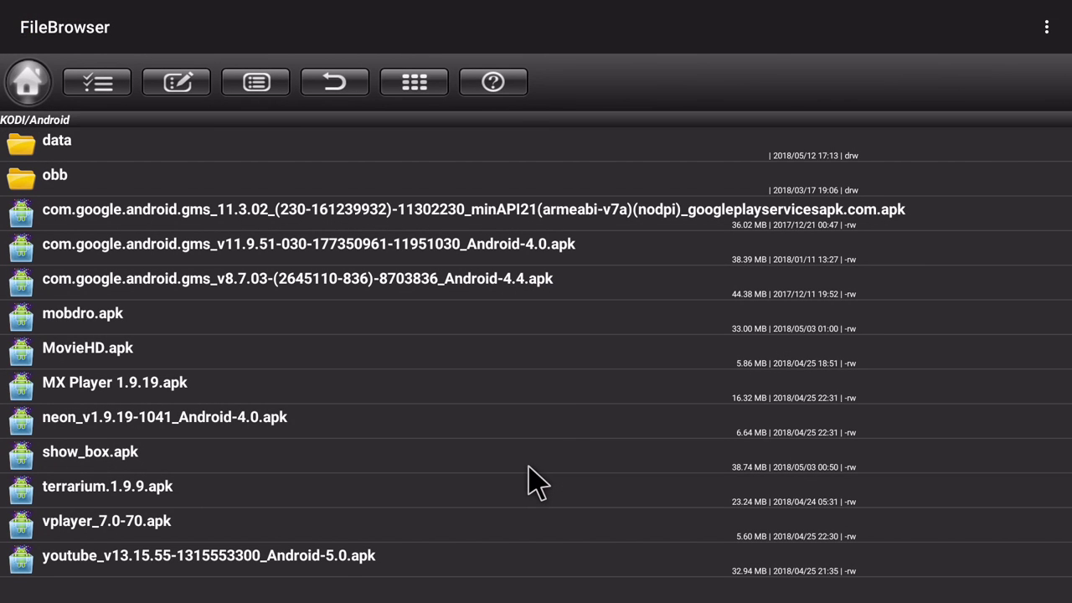
key(Escape)
Step: Return to the launcher's film category page and add Movie HD to its shortcut row
key(Escape)
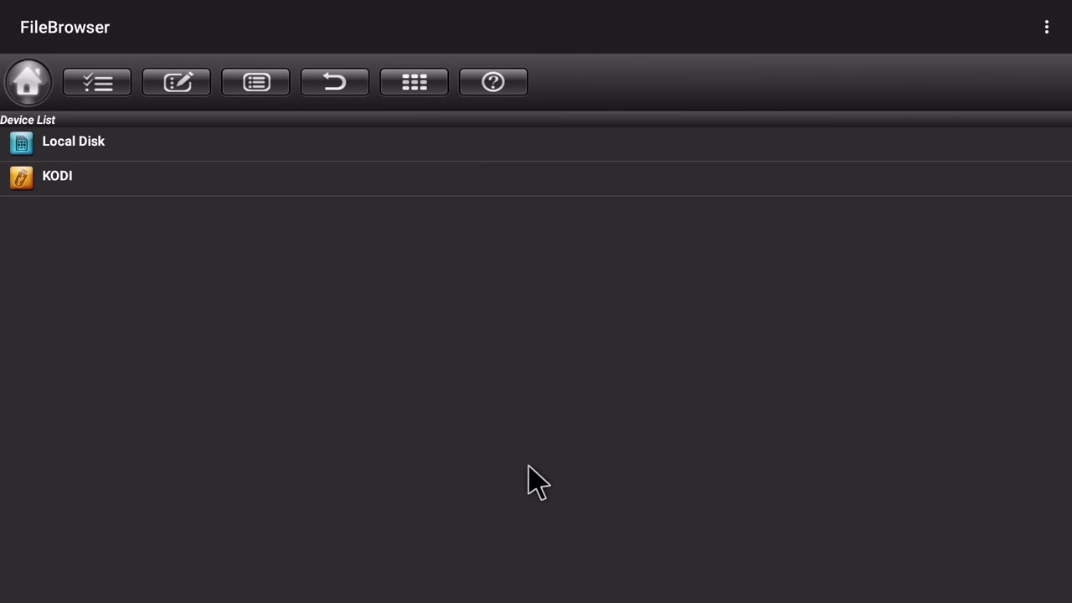
key(Escape)
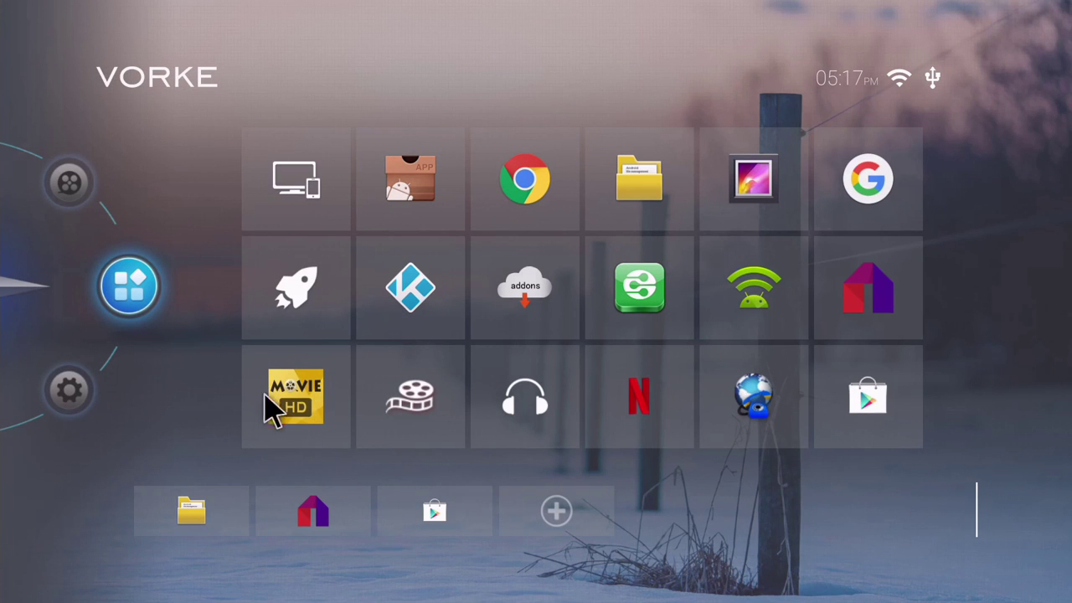
click(67, 401)
click(67, 415)
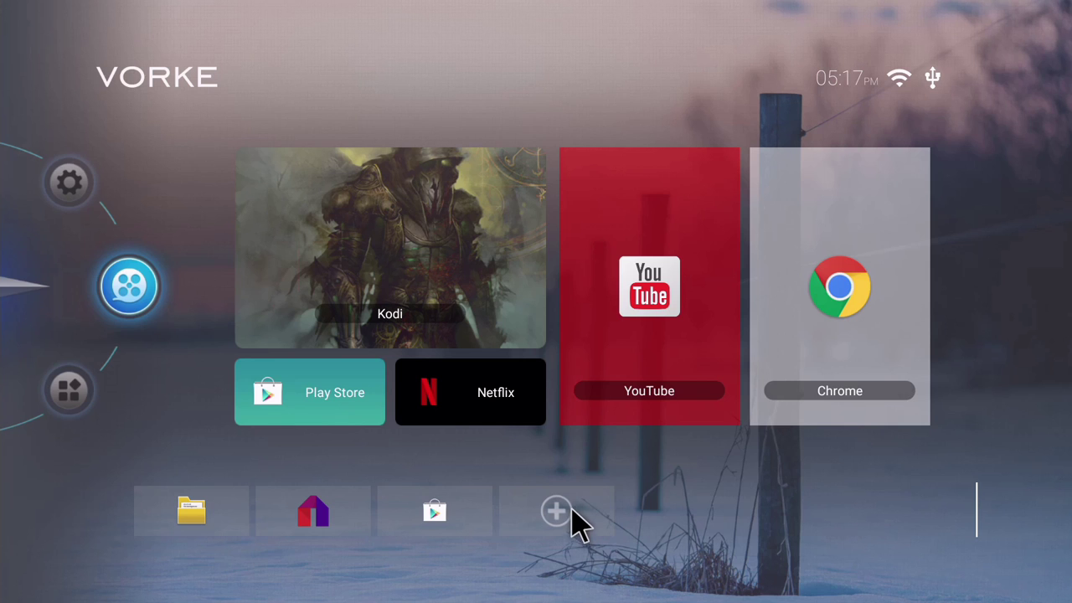
click(572, 508)
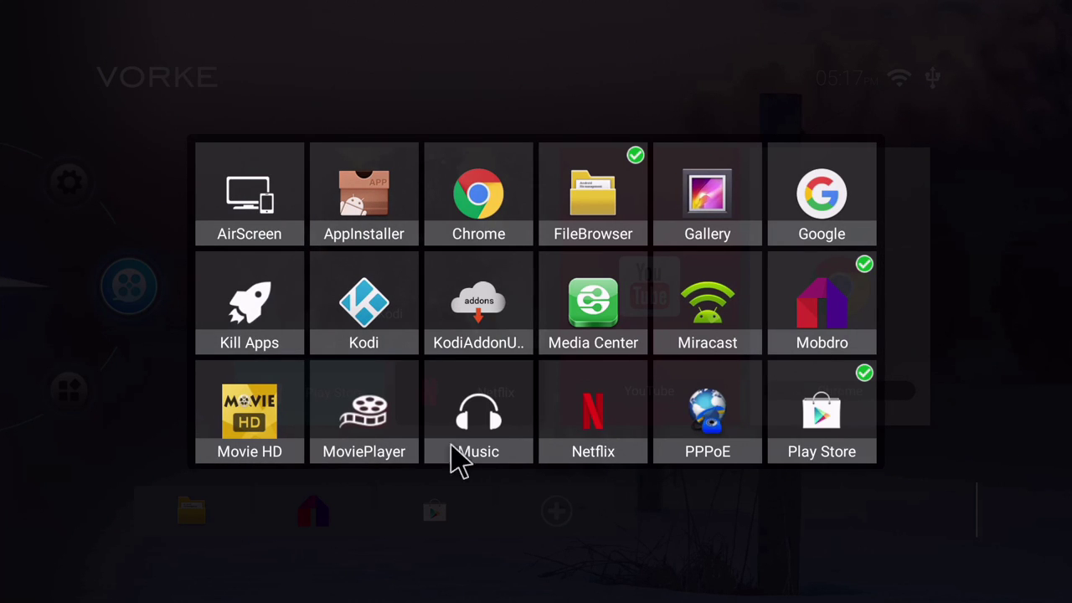
click(244, 424)
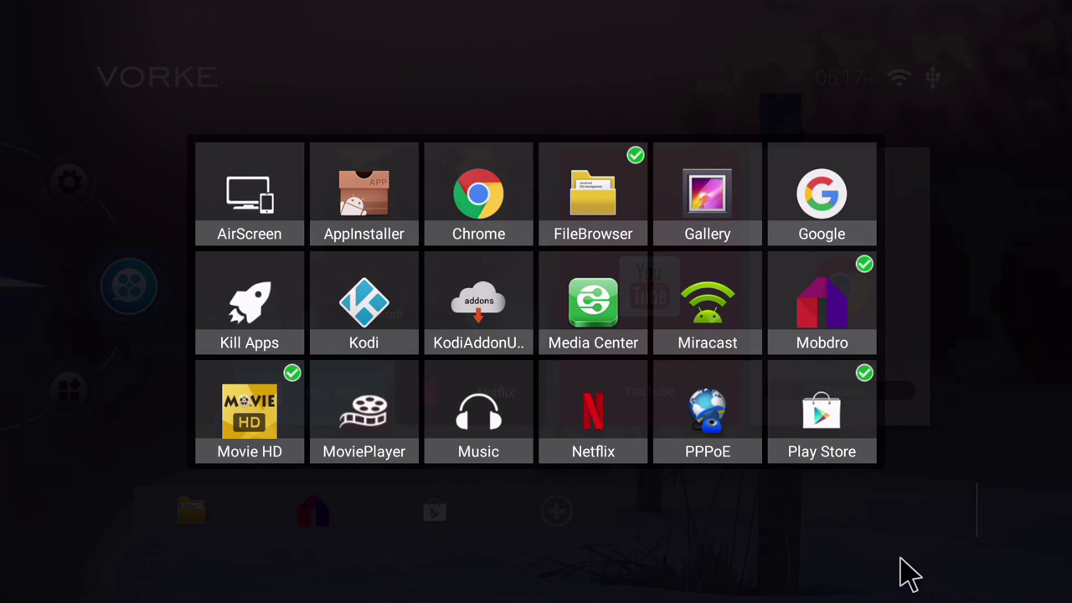
click(682, 515)
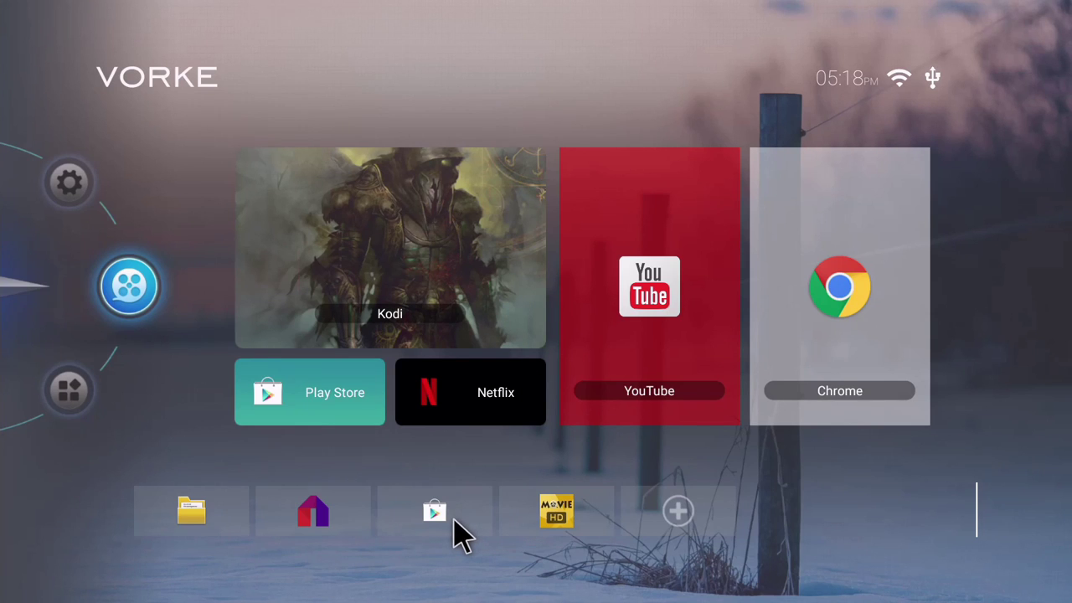
Step: Open Play Store and sign in with the Google account e-mail and password
click(435, 507)
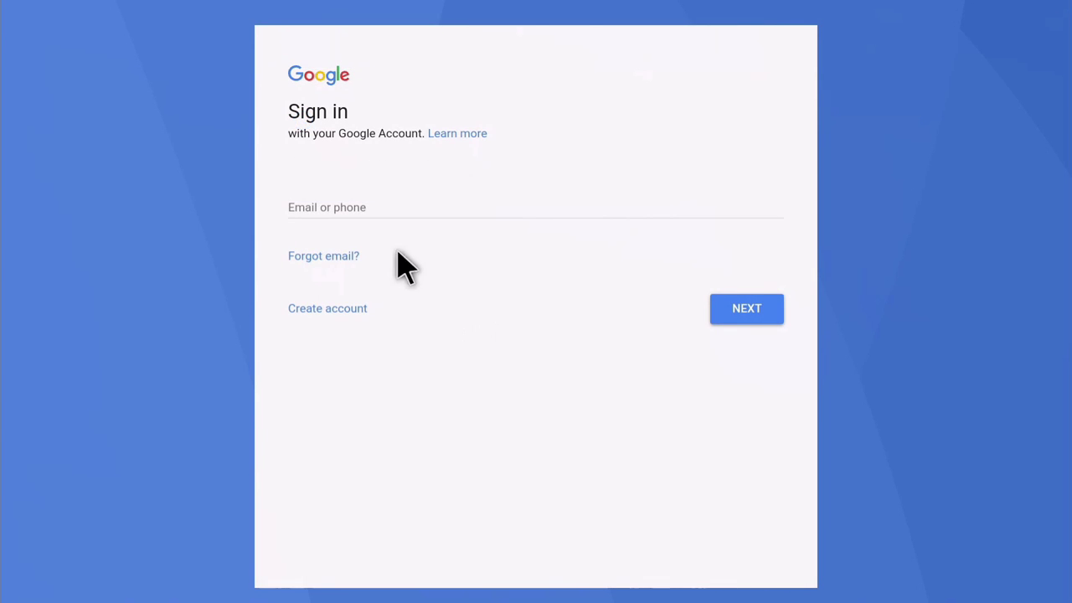
click(339, 212)
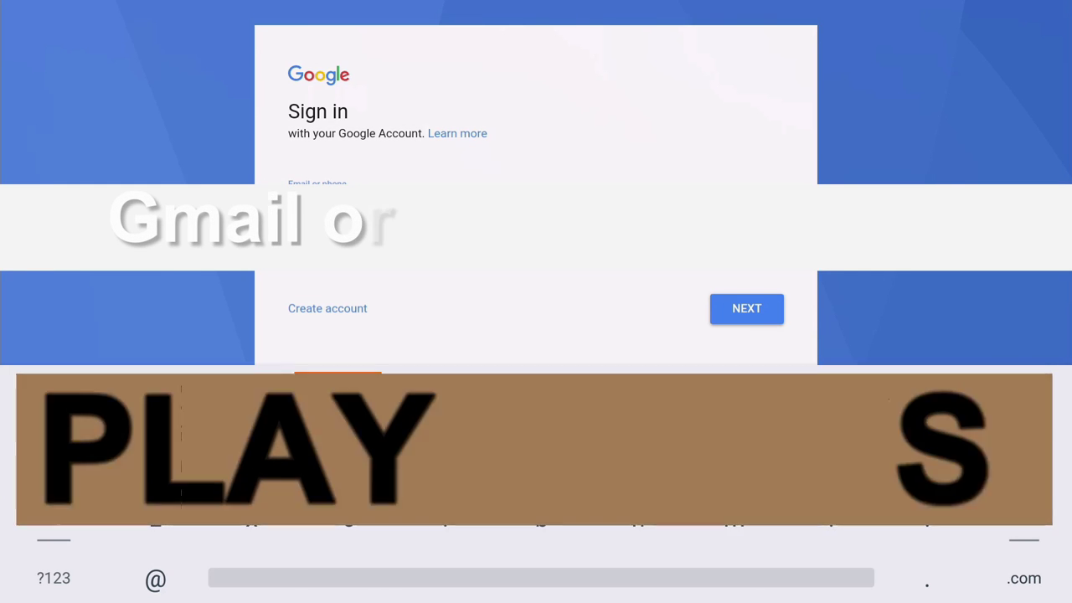
click(59, 580)
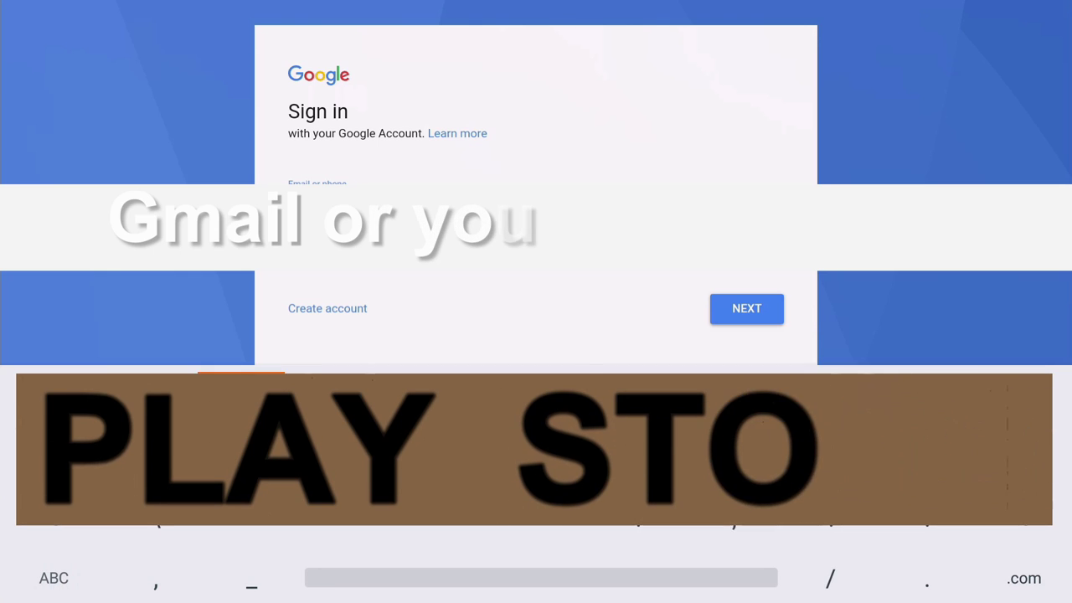
click(56, 578)
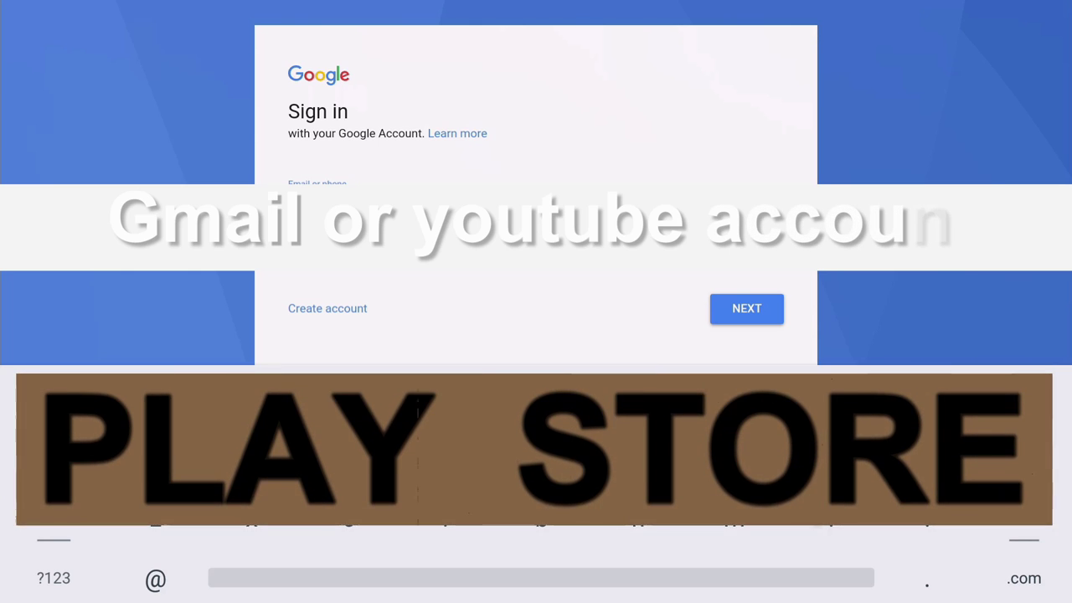
click(54, 578)
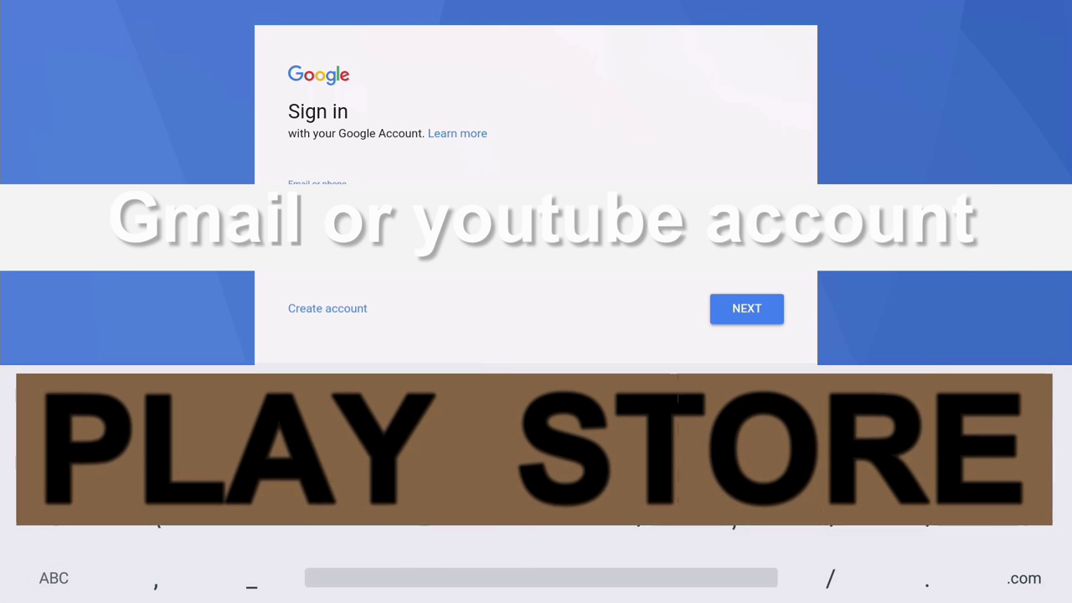
click(54, 578)
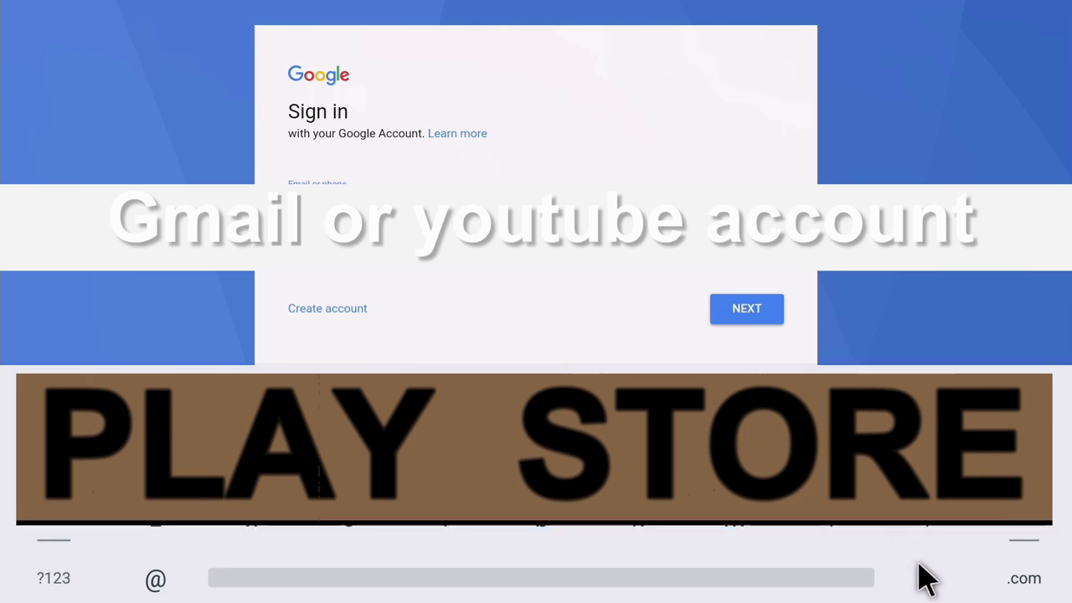
click(1006, 578)
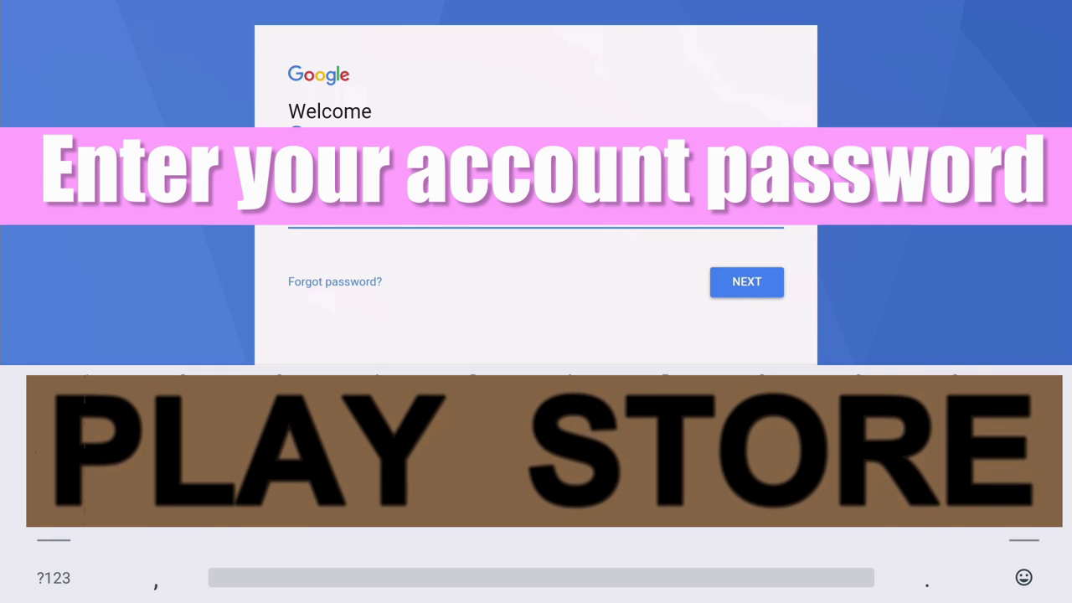
key(Return)
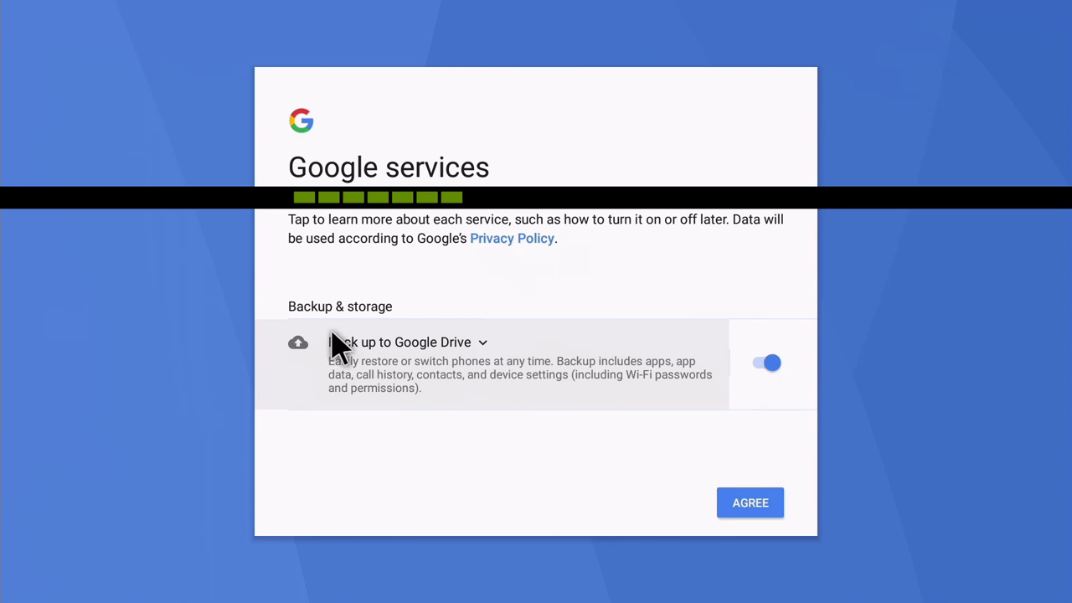
Step: Switch off 'Back up to Google Drive' on the Google services screen
click(779, 372)
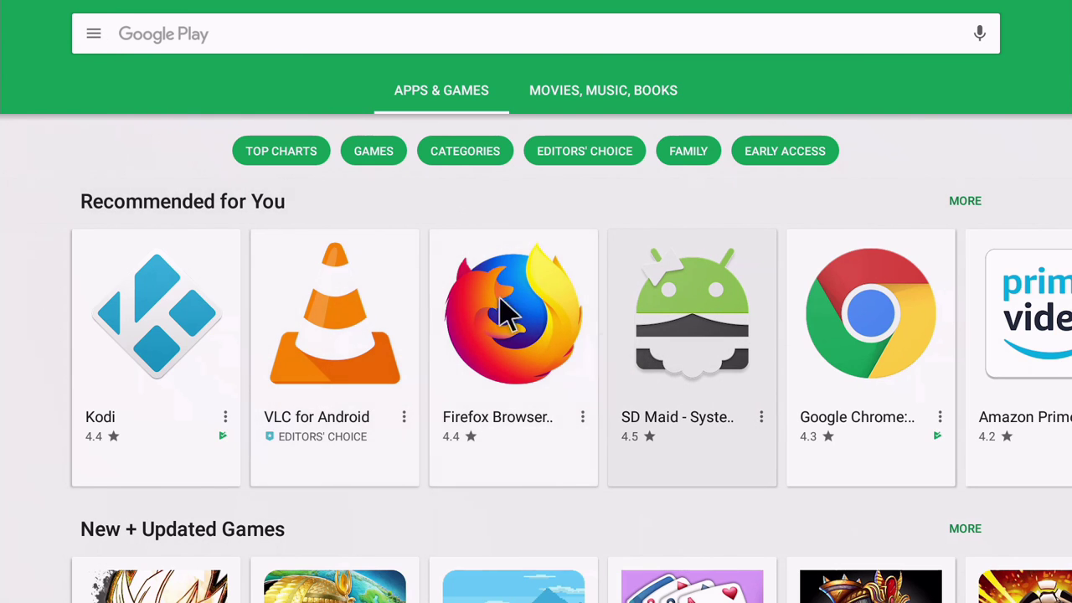
Step: Start updating all pending apps from the Play Store's My apps & games list
click(94, 37)
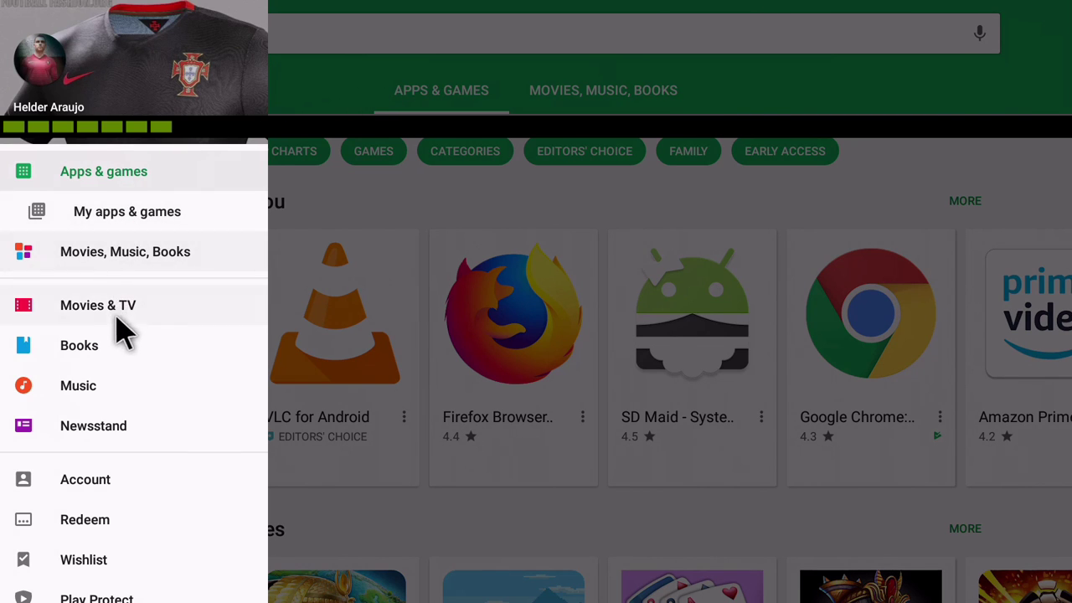
click(102, 215)
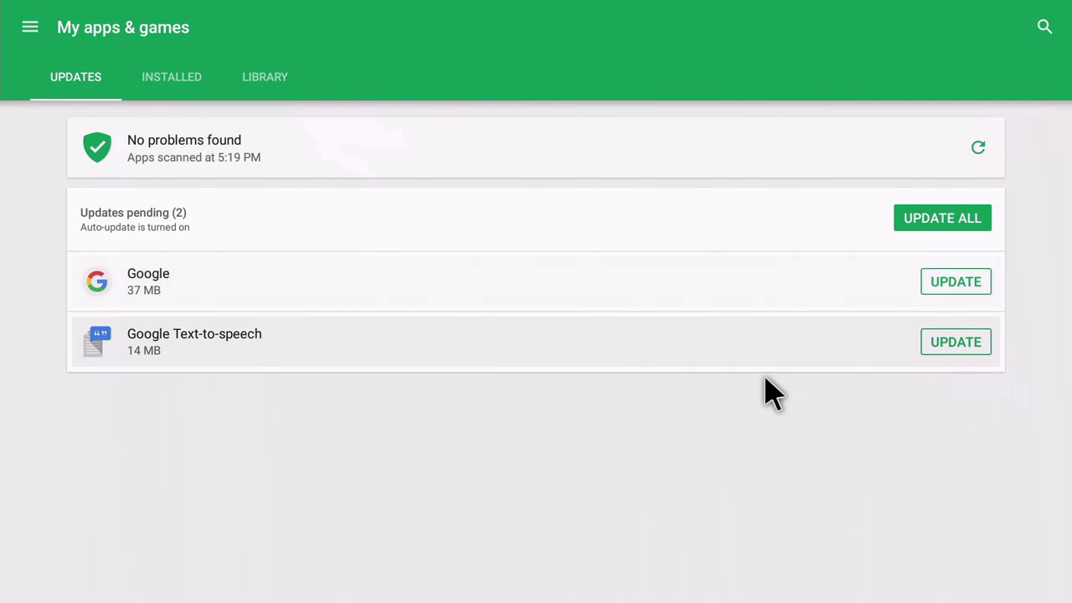
click(937, 232)
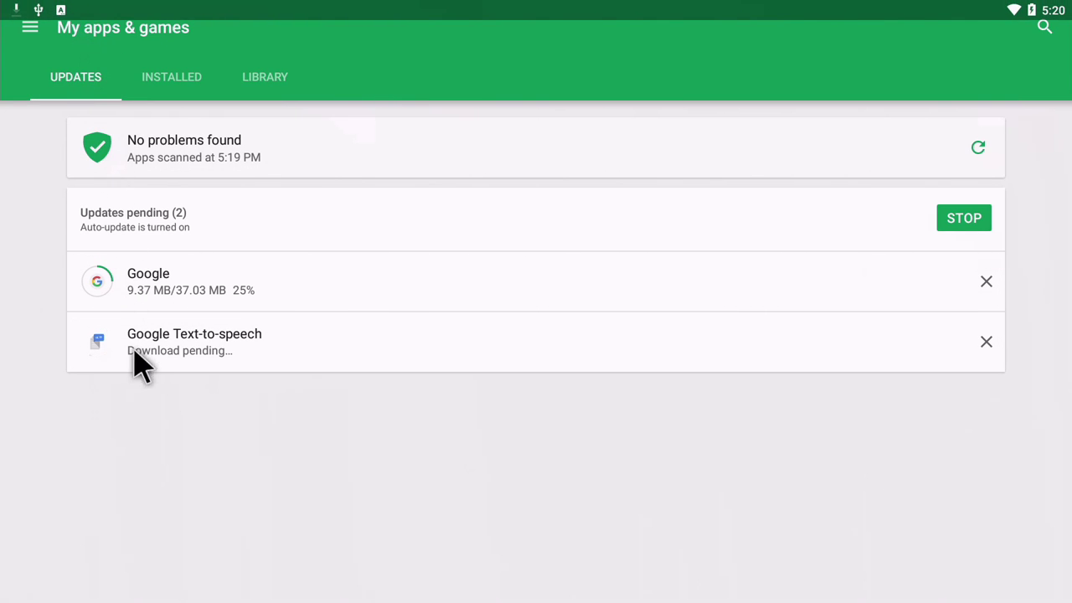
Step: Check download progress, clear all system notifications, and go back to the launcher home screen
drag(118, 8, 163, 405)
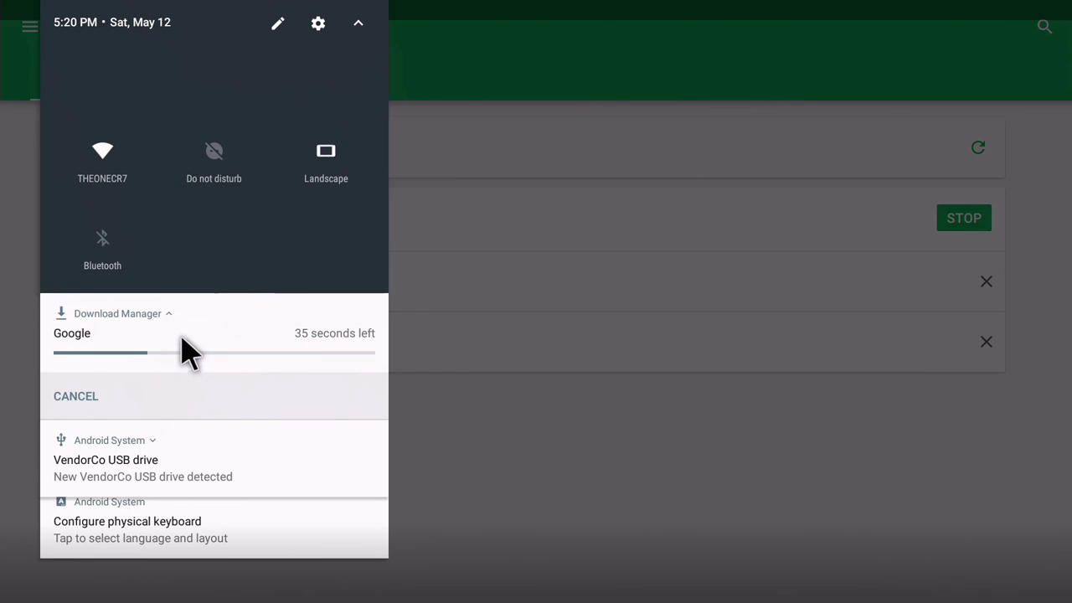
key(Escape)
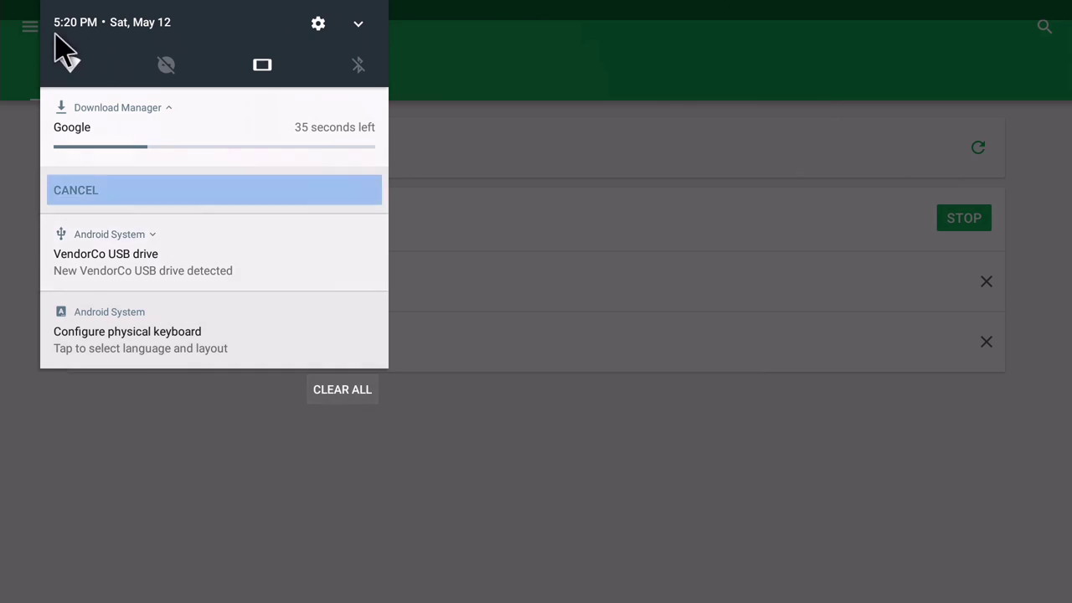
click(342, 391)
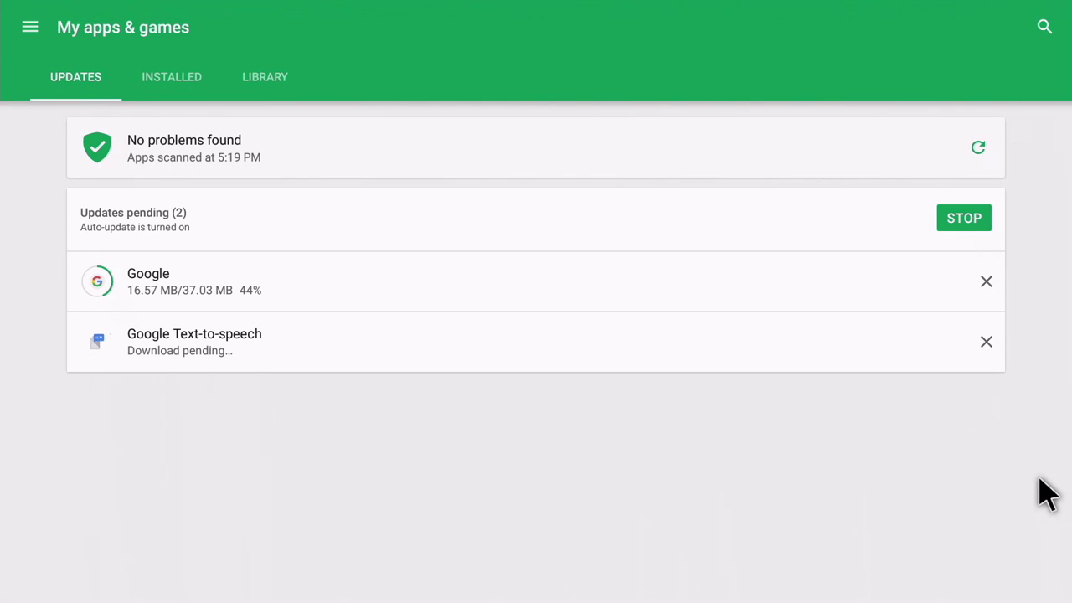
key(Escape)
key(Escape)
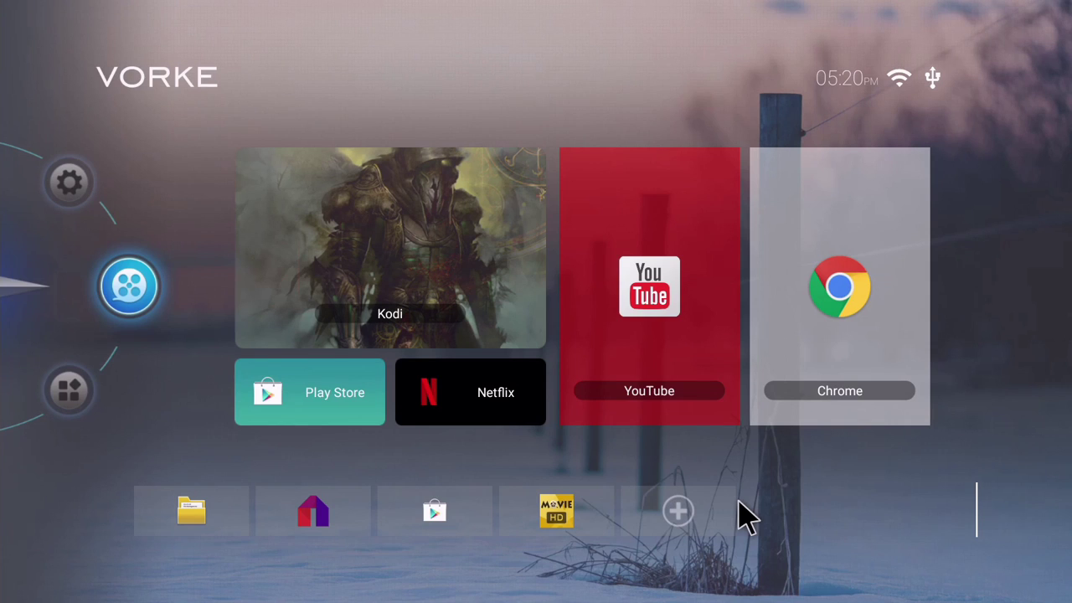
Step: Launch Movie HD, allow it access to device files, and confirm the existing Google account
click(552, 506)
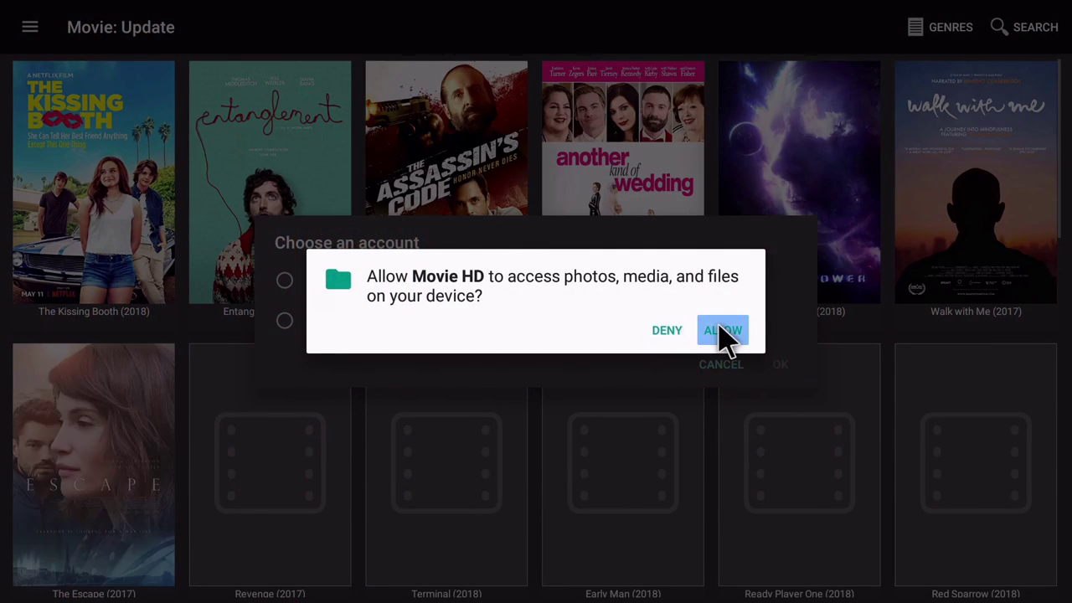
click(724, 334)
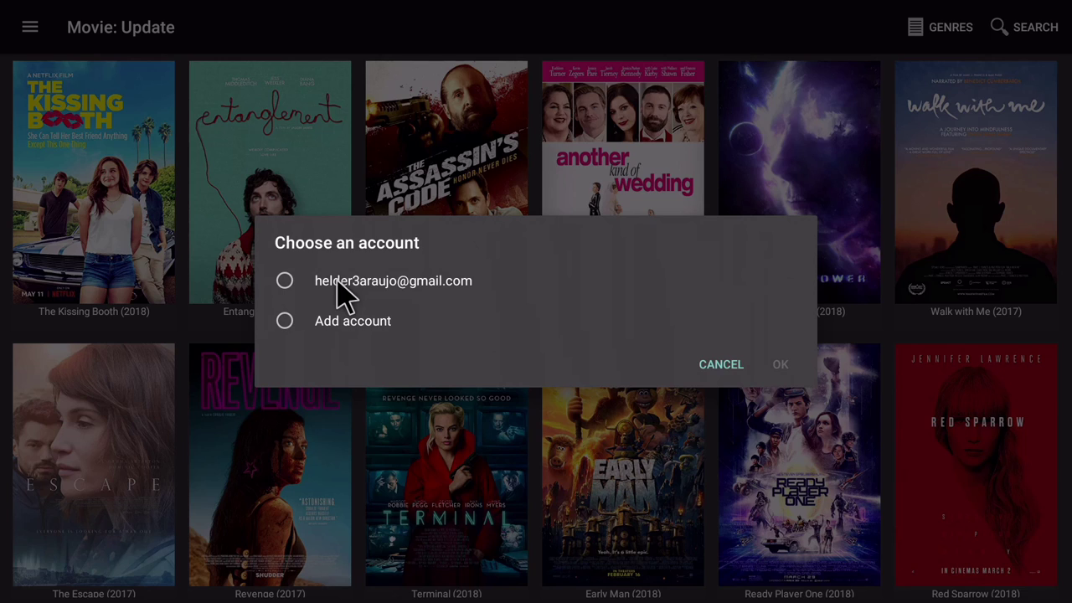
click(339, 284)
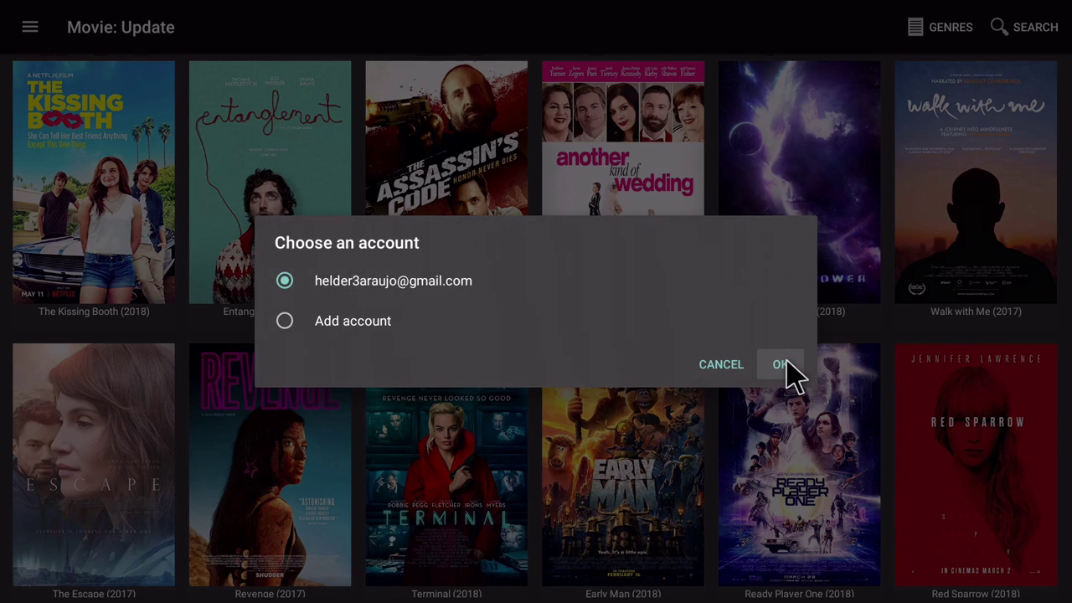
click(780, 365)
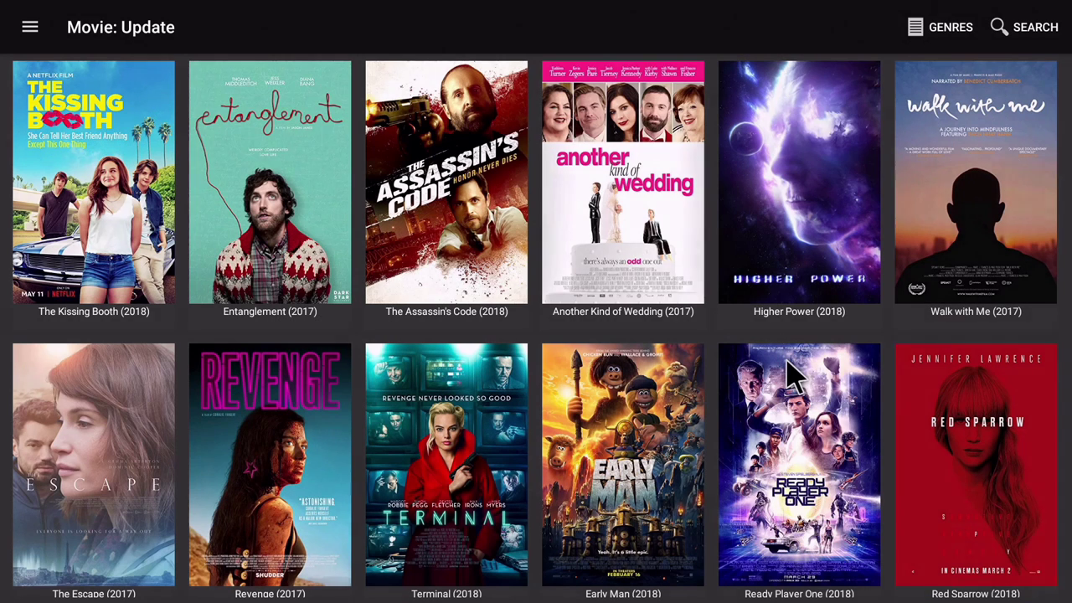
click(31, 27)
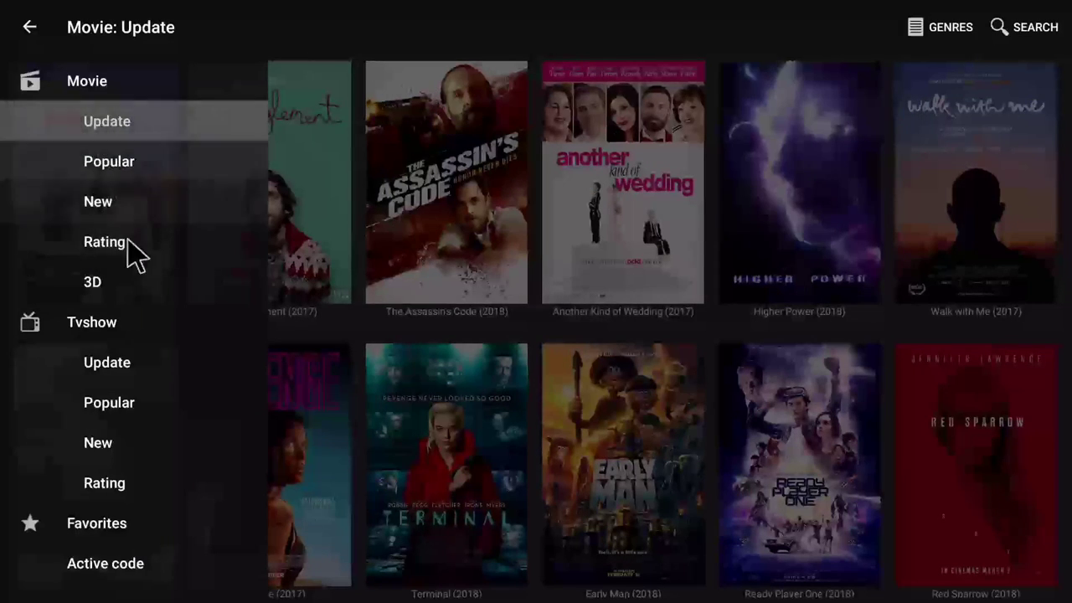
click(109, 369)
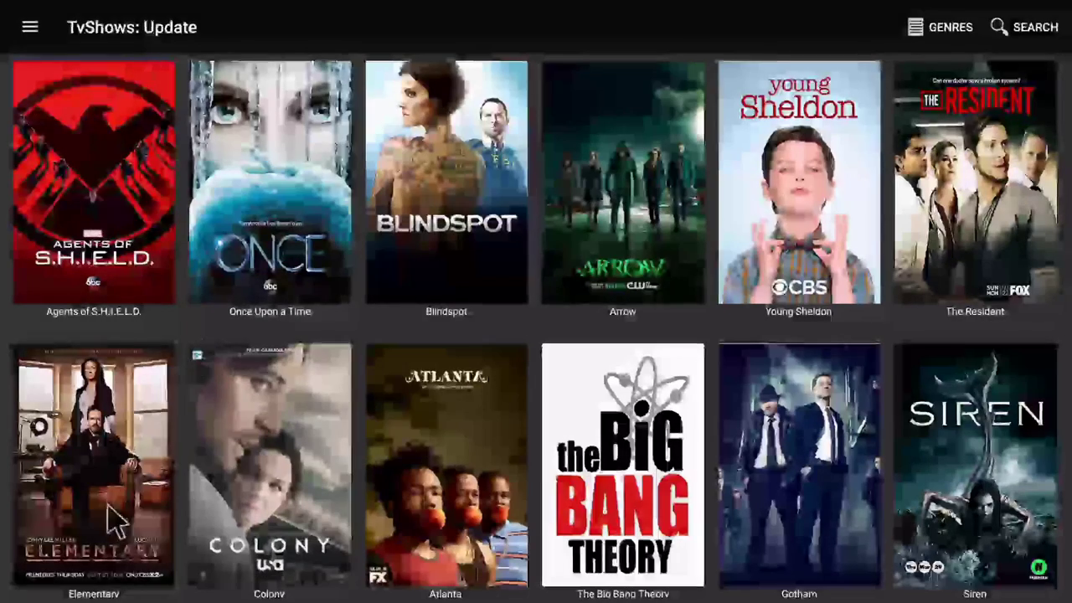
scroll(892, 410, down, 3)
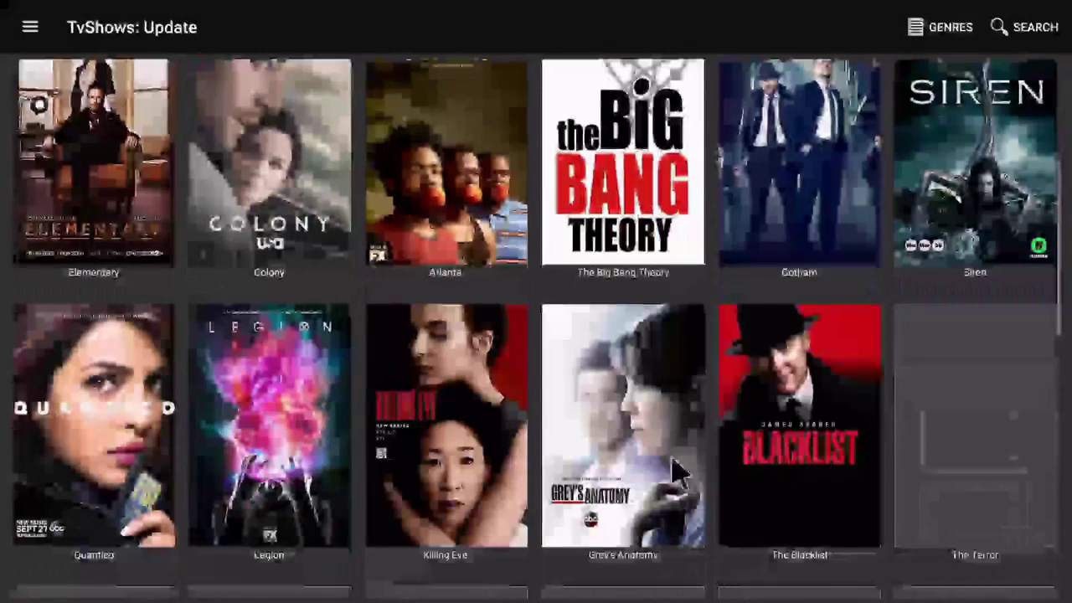
scroll(737, 481, up, 3)
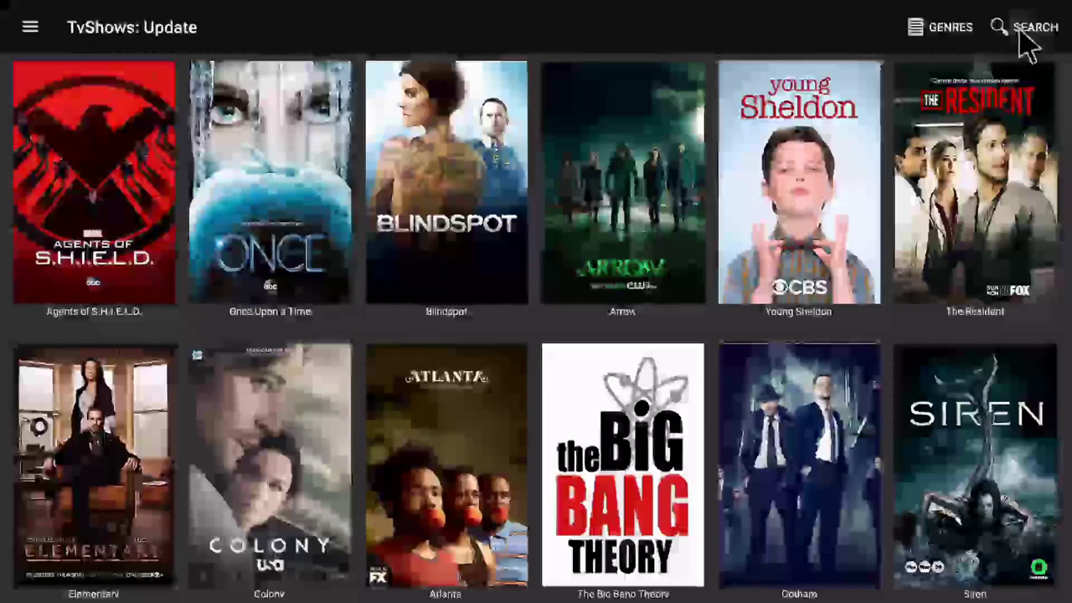
click(30, 30)
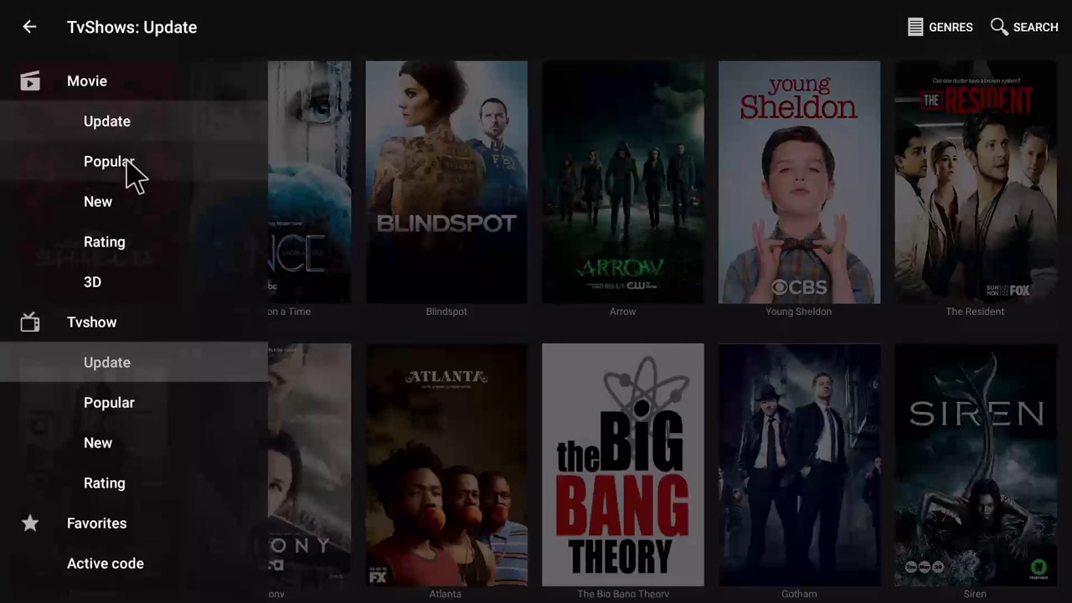
click(126, 167)
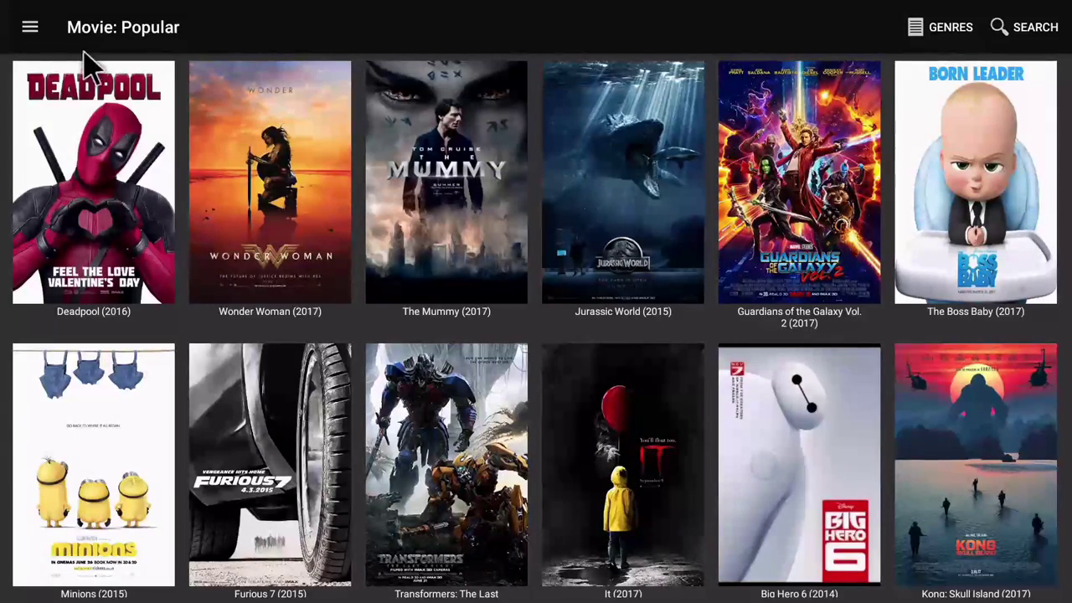
click(30, 29)
click(109, 123)
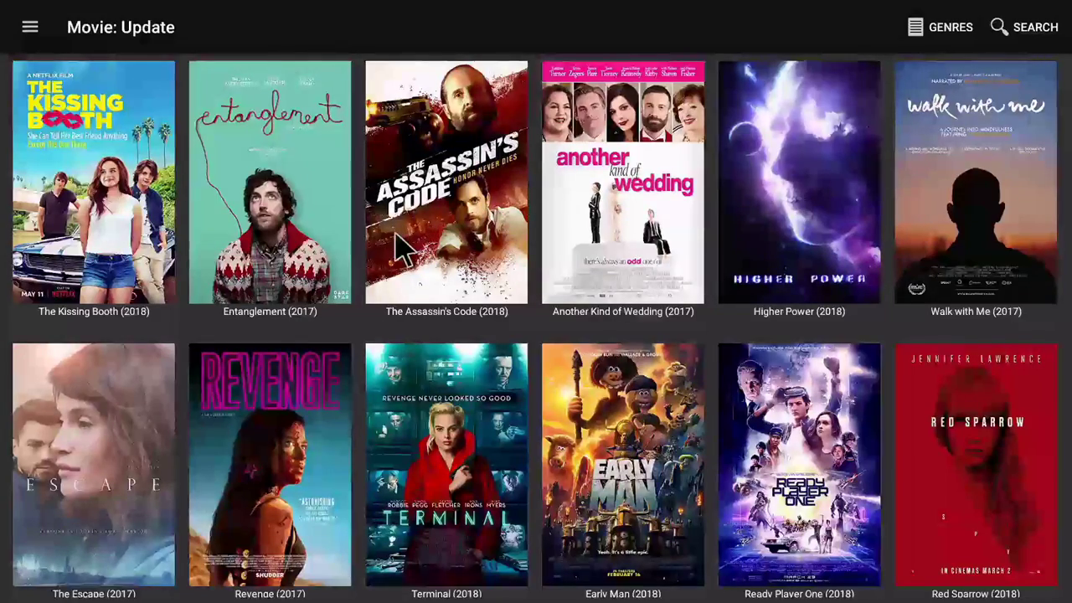
scroll(643, 389, down, 2)
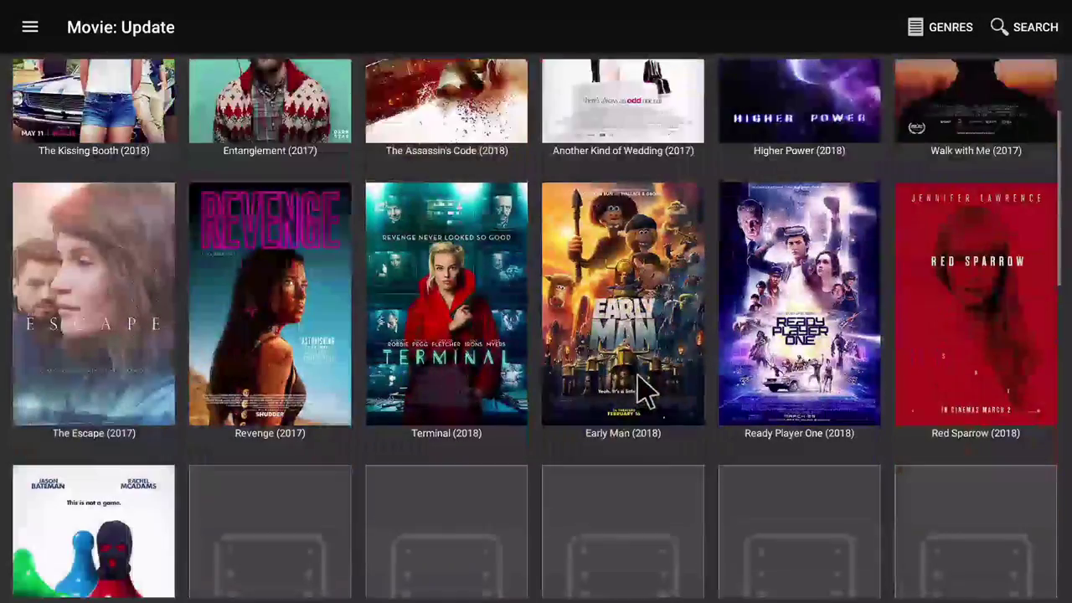
scroll(307, 371, up, 2)
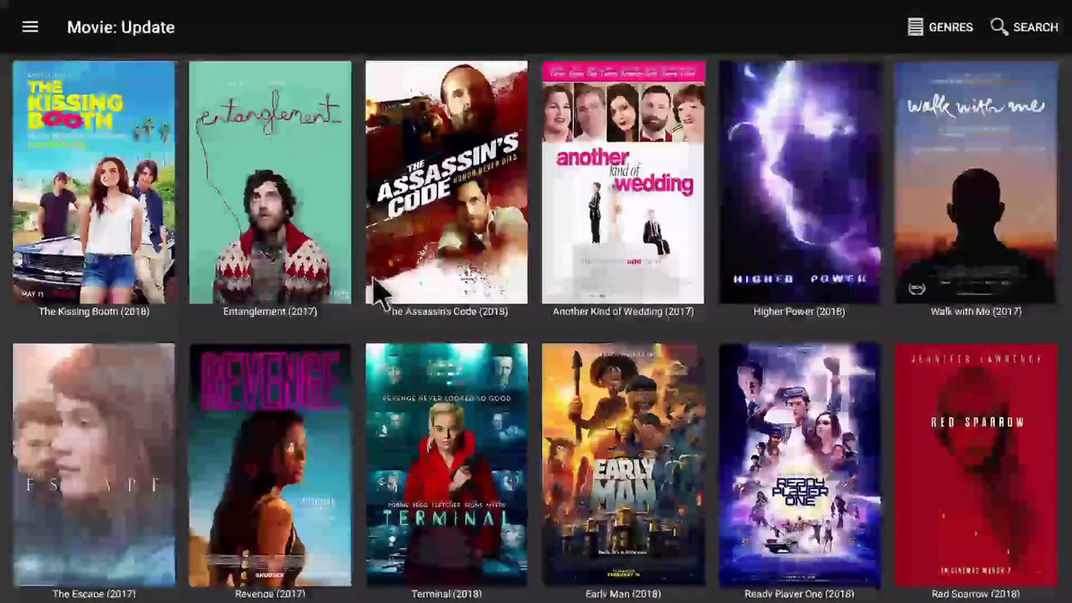
Step: Filter the movie grid to Action, reset it to All Genres, then open the category list
click(942, 33)
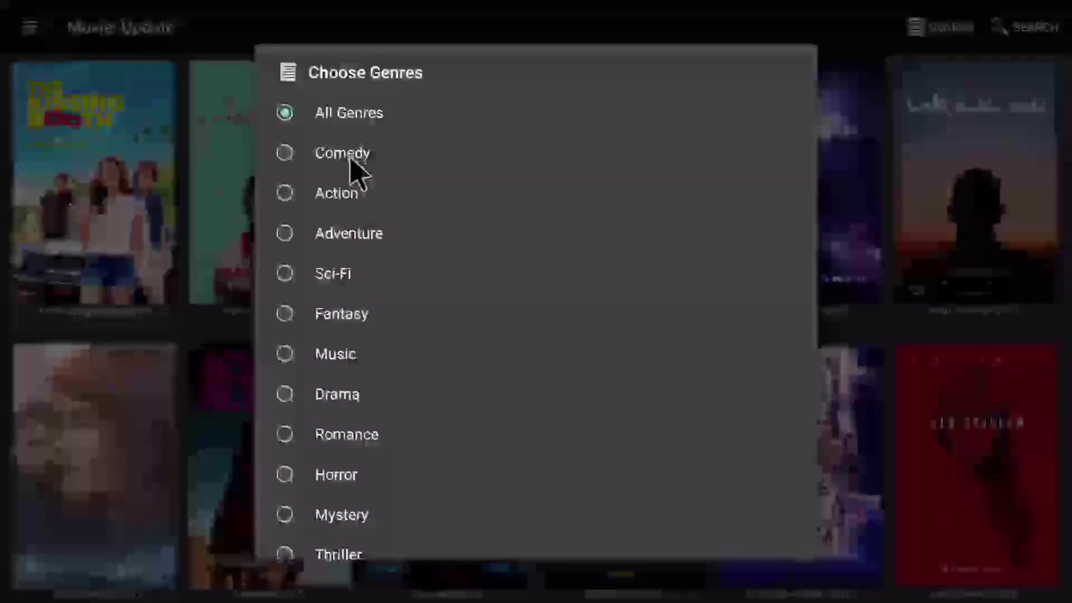
scroll(369, 473, down, 5)
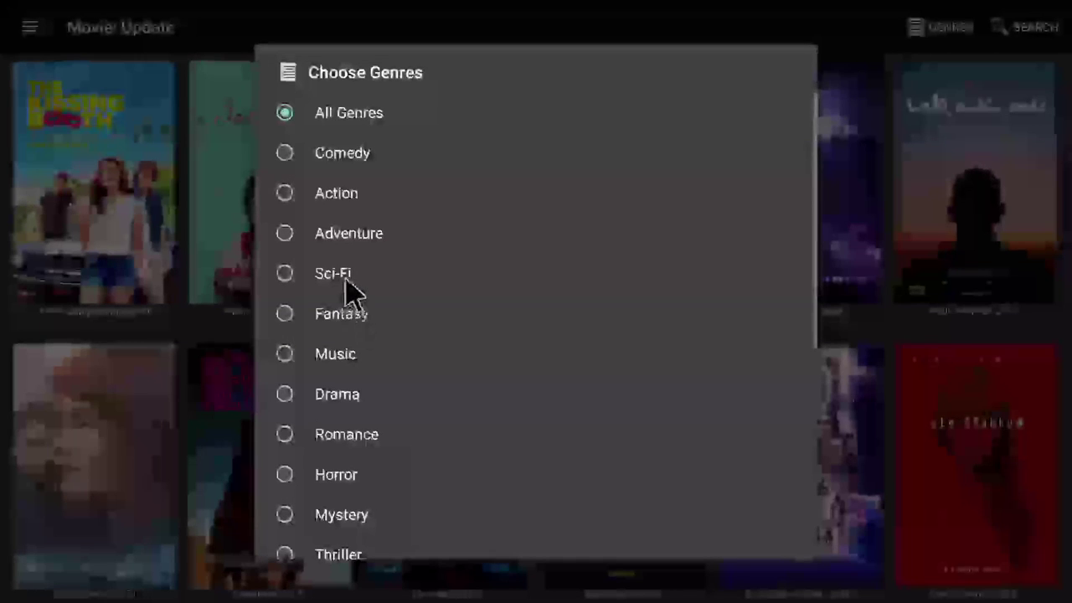
click(339, 195)
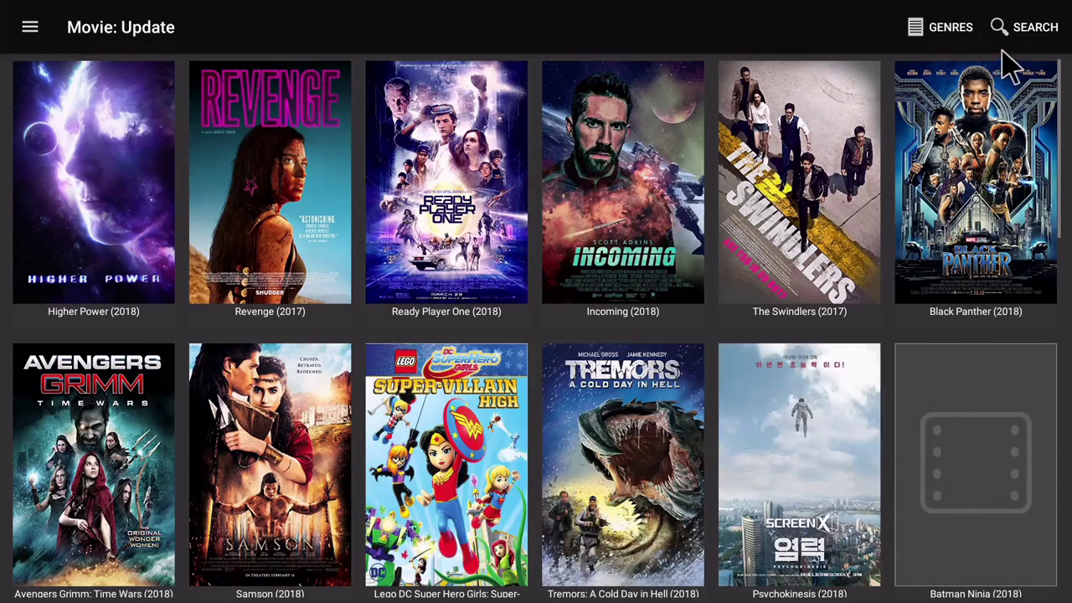
click(951, 28)
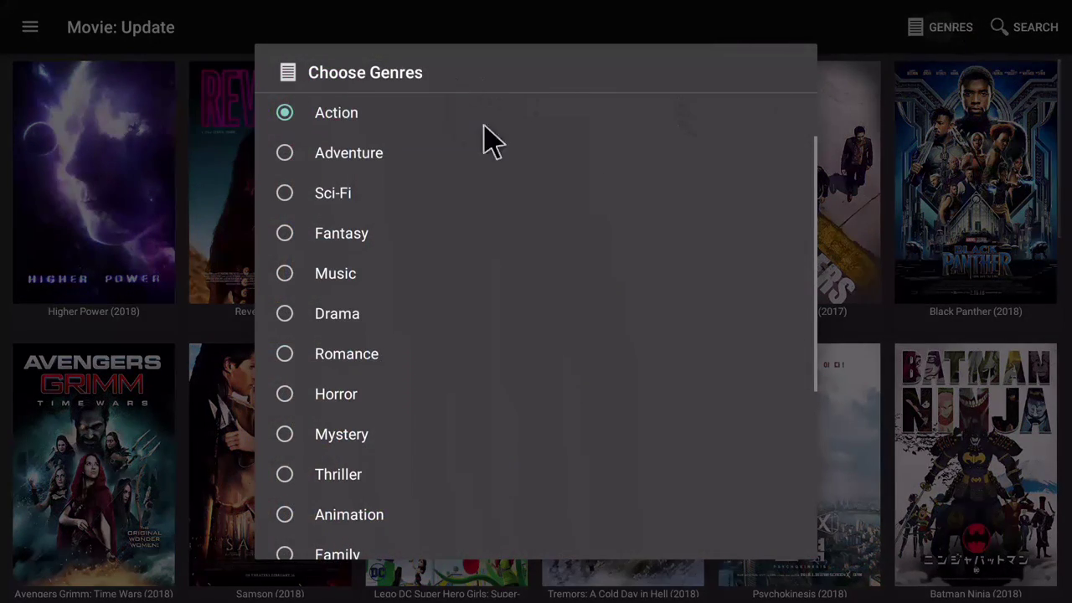
click(362, 115)
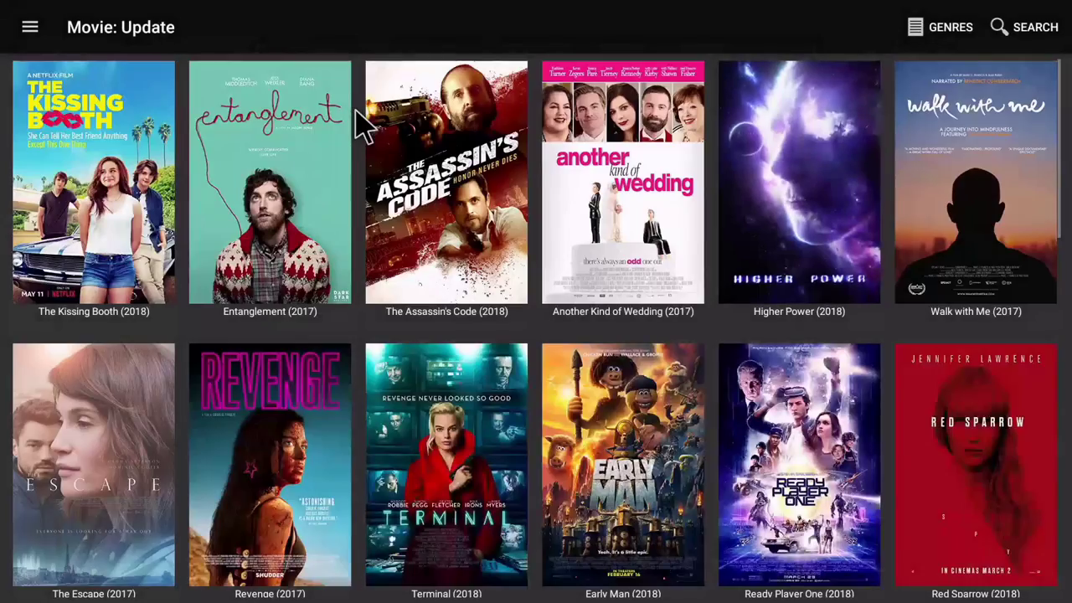
click(30, 29)
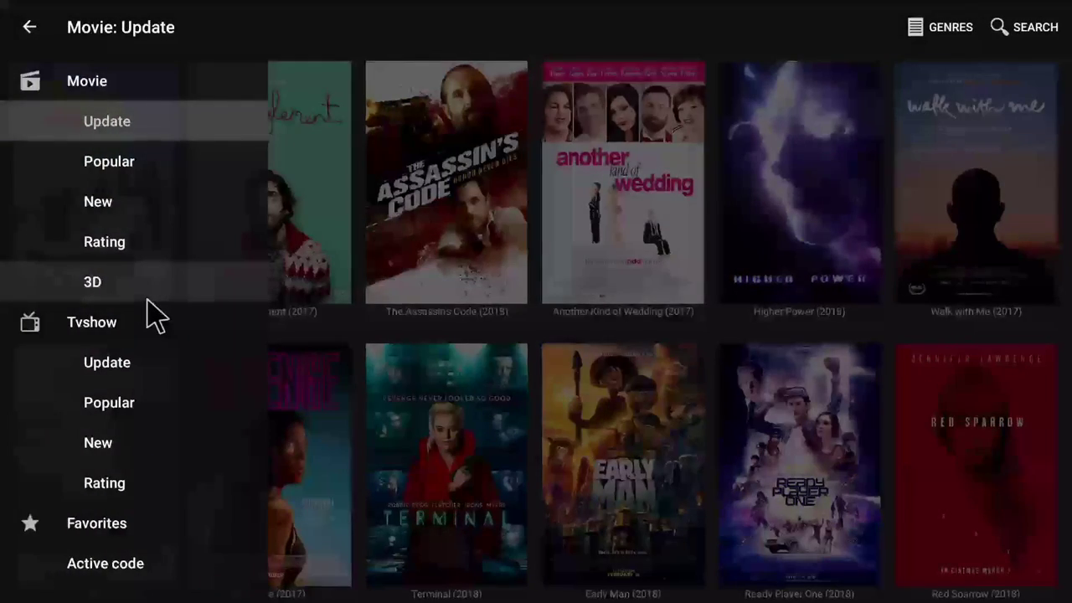
Step: Open Arrow from the updated TV shows and browse its episode list
click(119, 373)
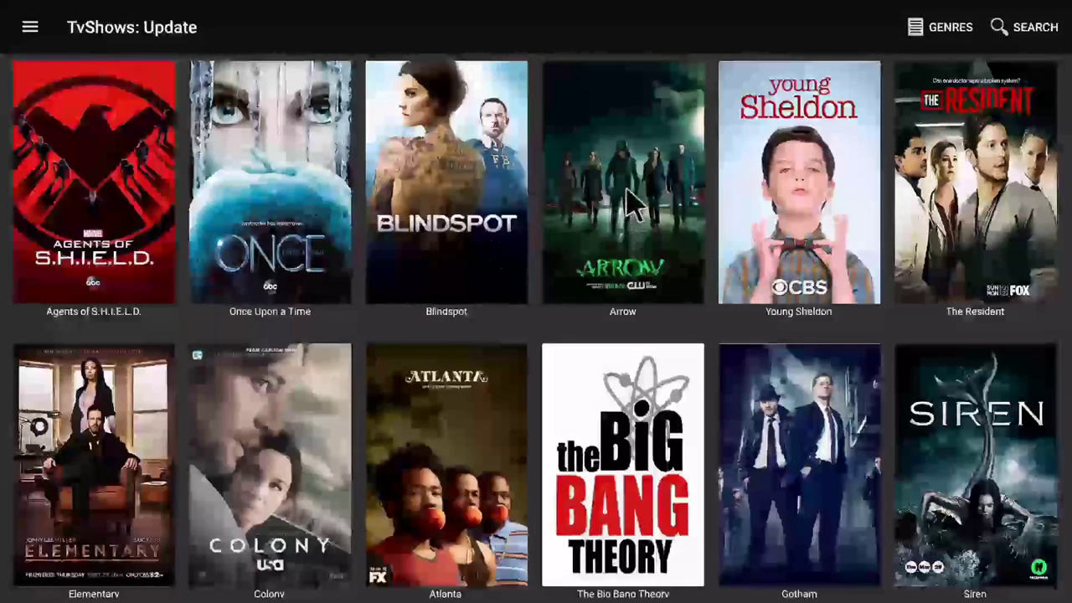
click(628, 201)
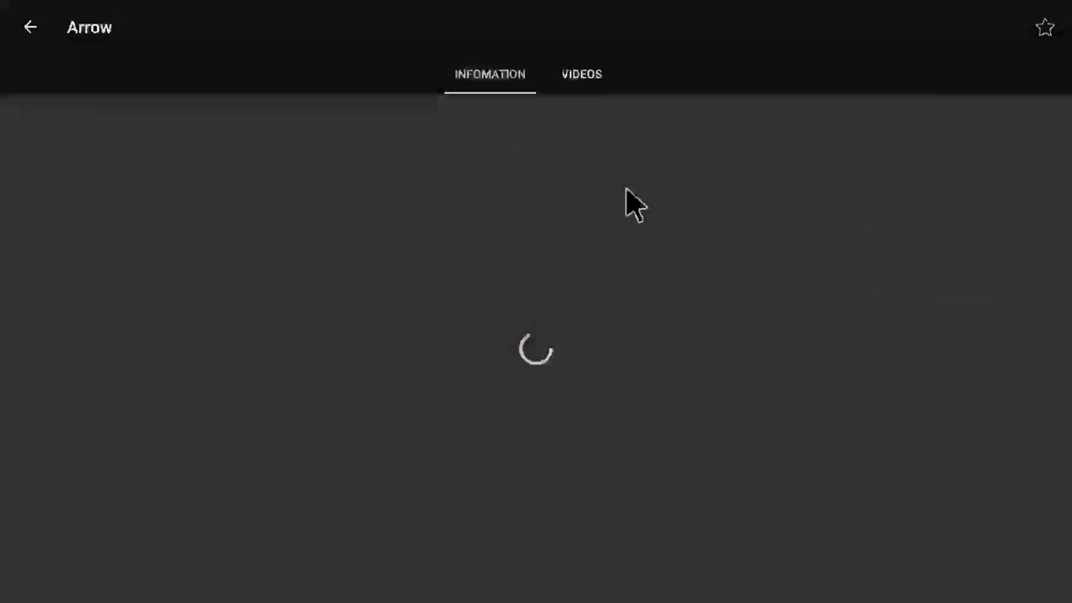
click(578, 77)
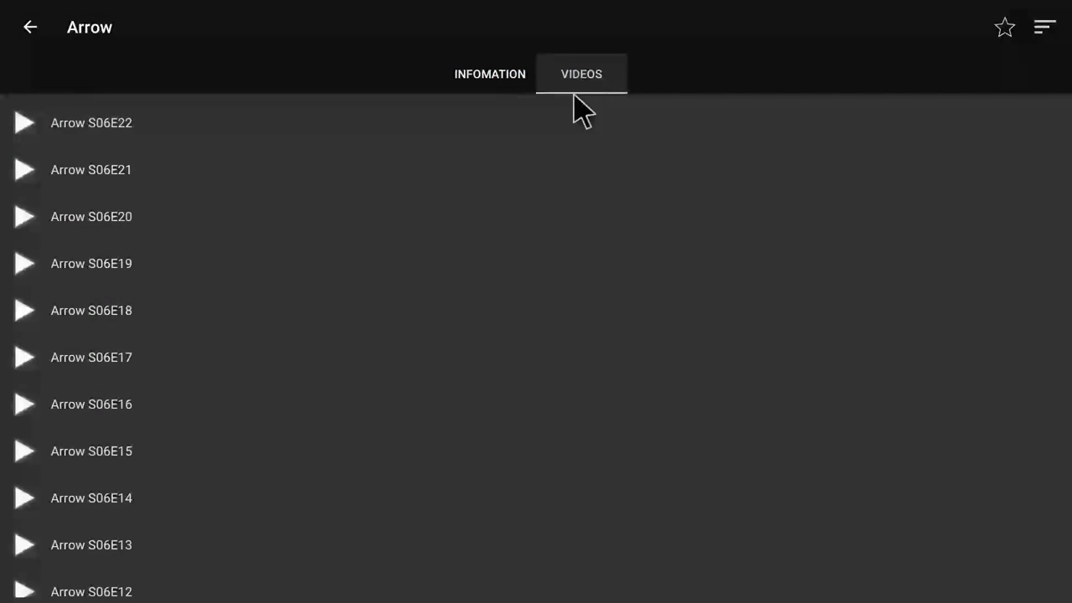
scroll(115, 252, down, 5)
scroll(103, 299, down, 20)
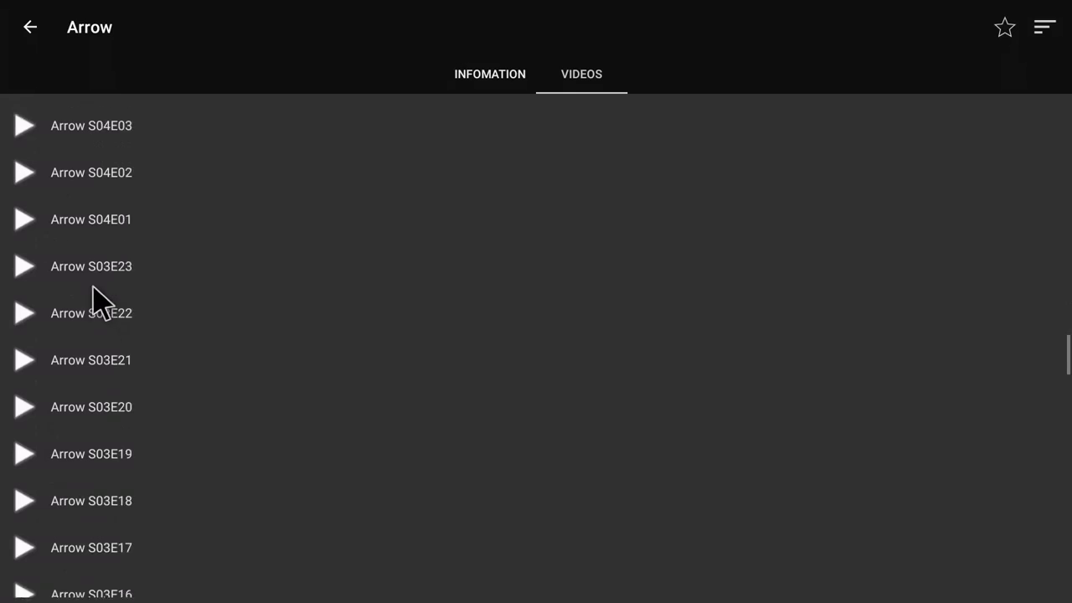
scroll(96, 304, up, 6)
scroll(84, 282, up, 8)
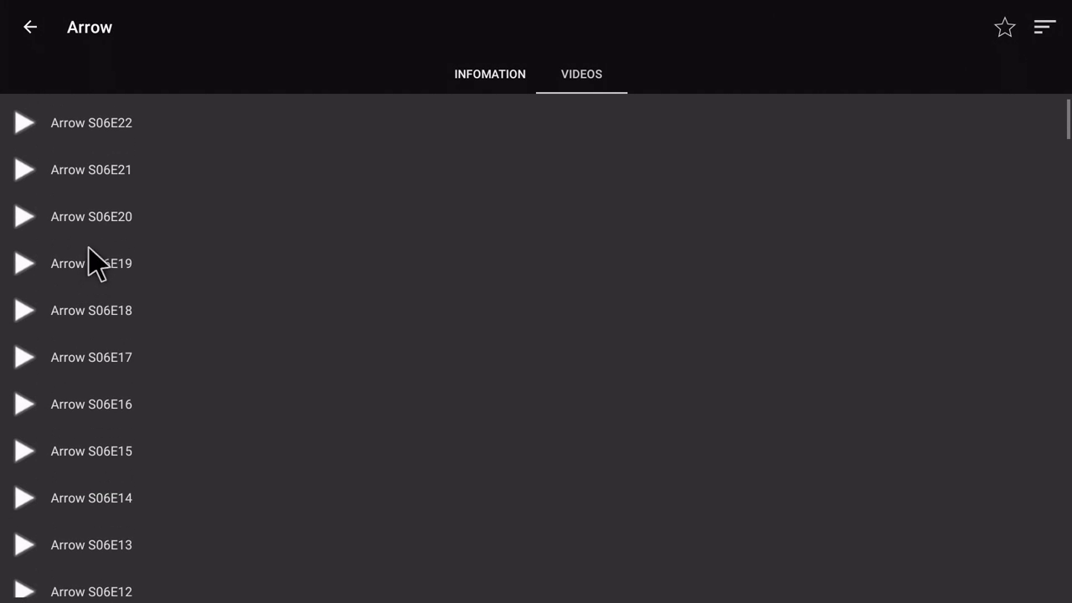
Step: Play Arrow S06E22 from Google Direct (Server 6), then close the player
click(111, 123)
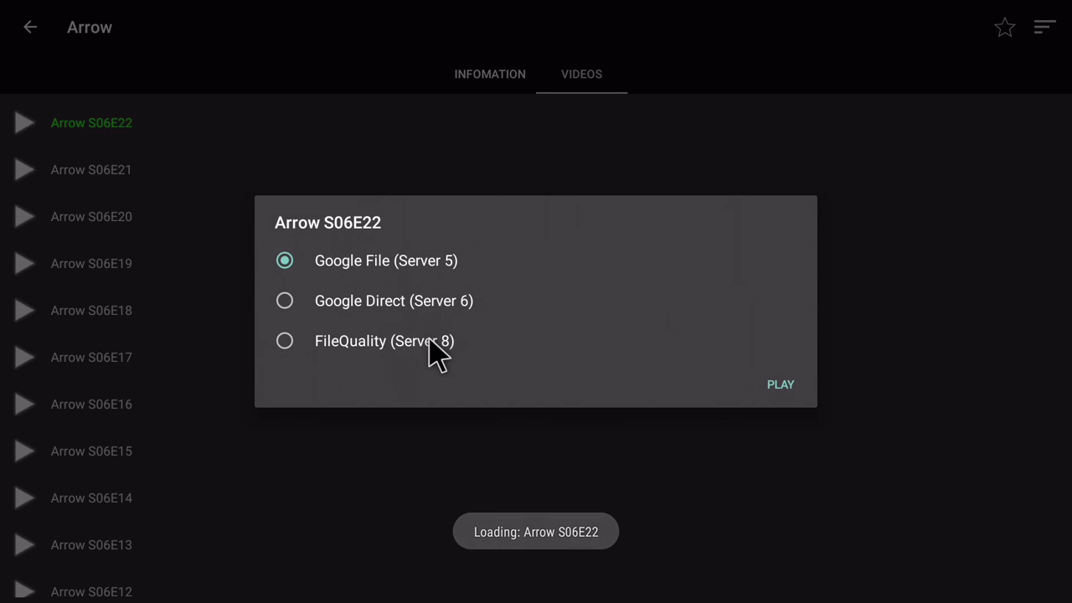
click(370, 299)
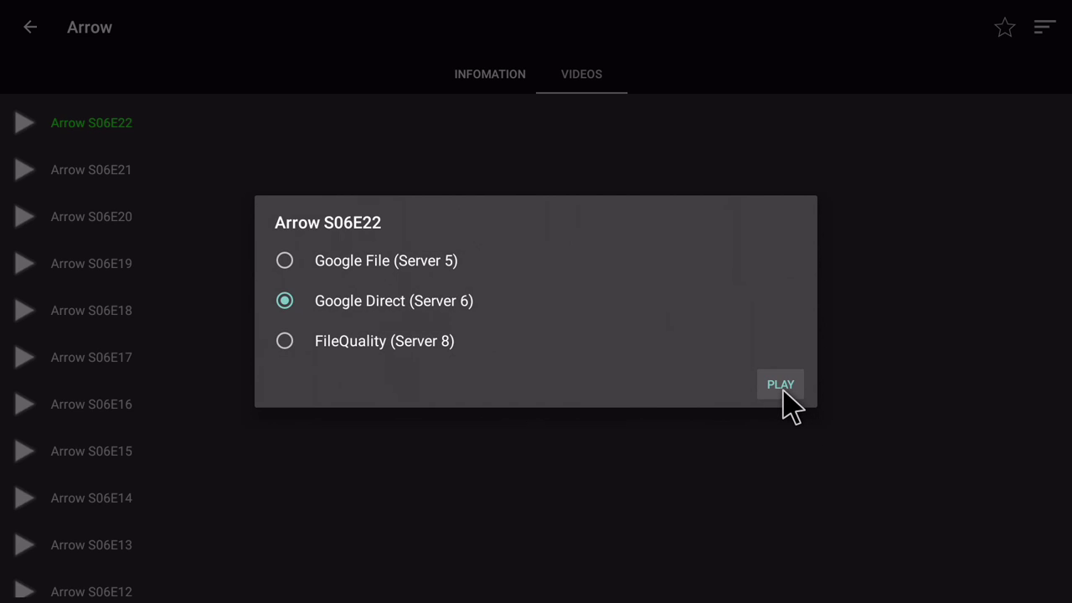
click(472, 509)
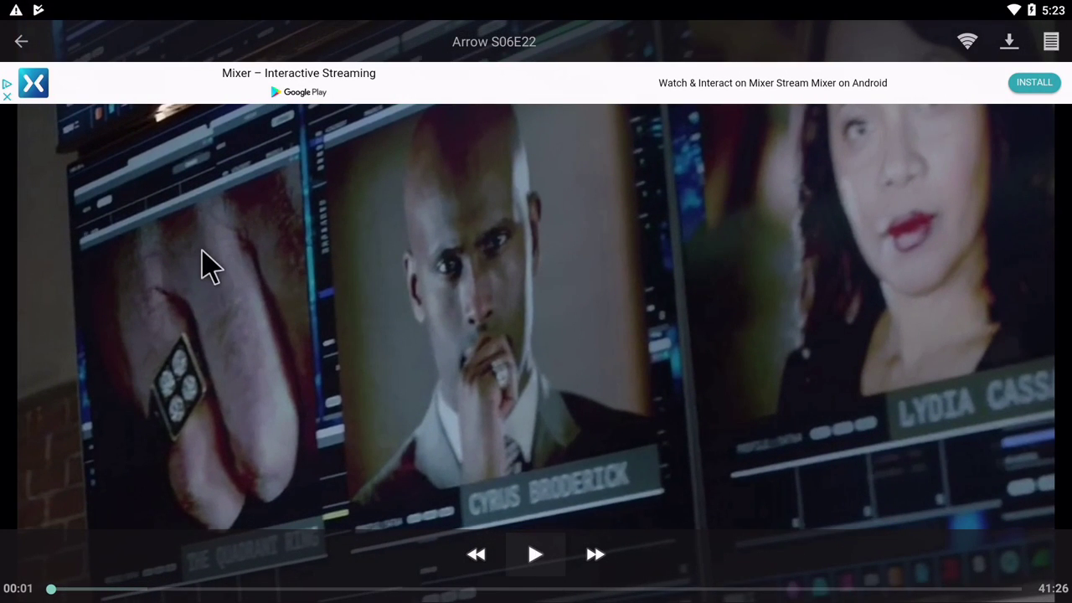
click(21, 41)
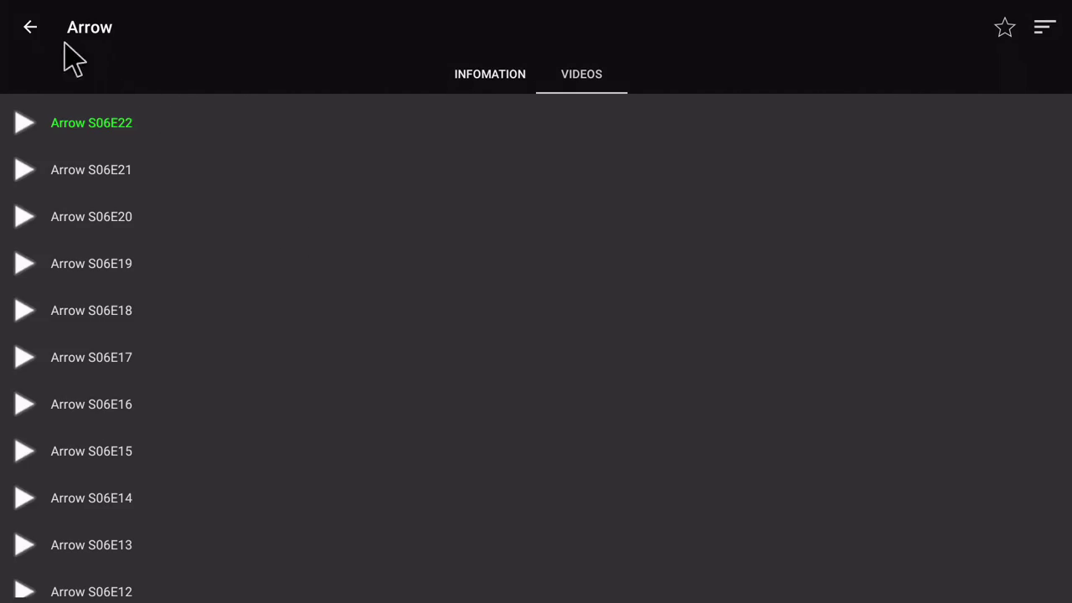
Step: Switch to updated movies and view the Revenge (2017) videos list
click(30, 26)
click(32, 27)
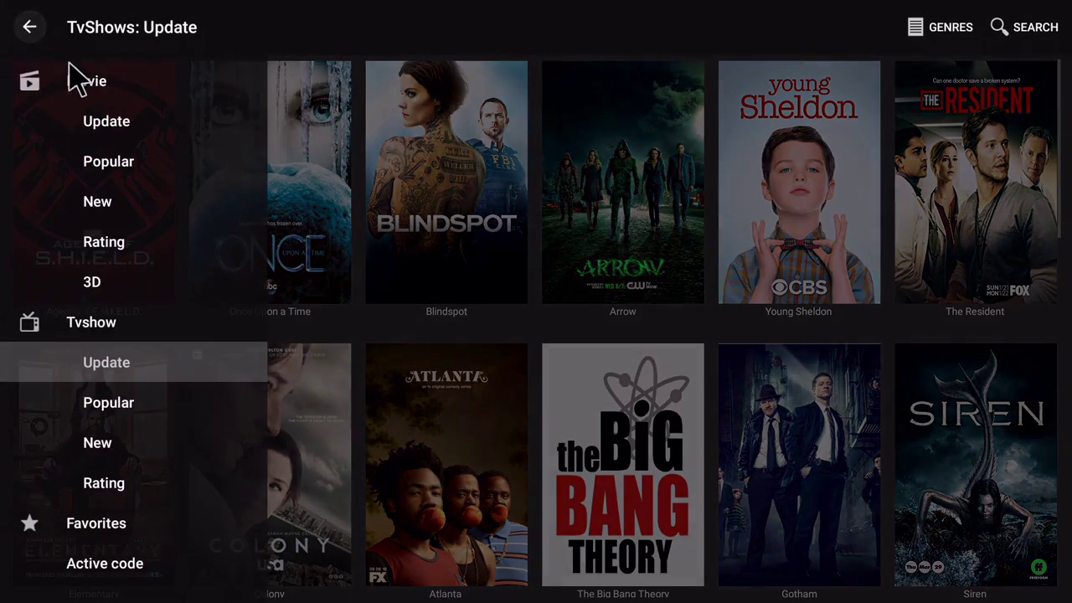
click(108, 123)
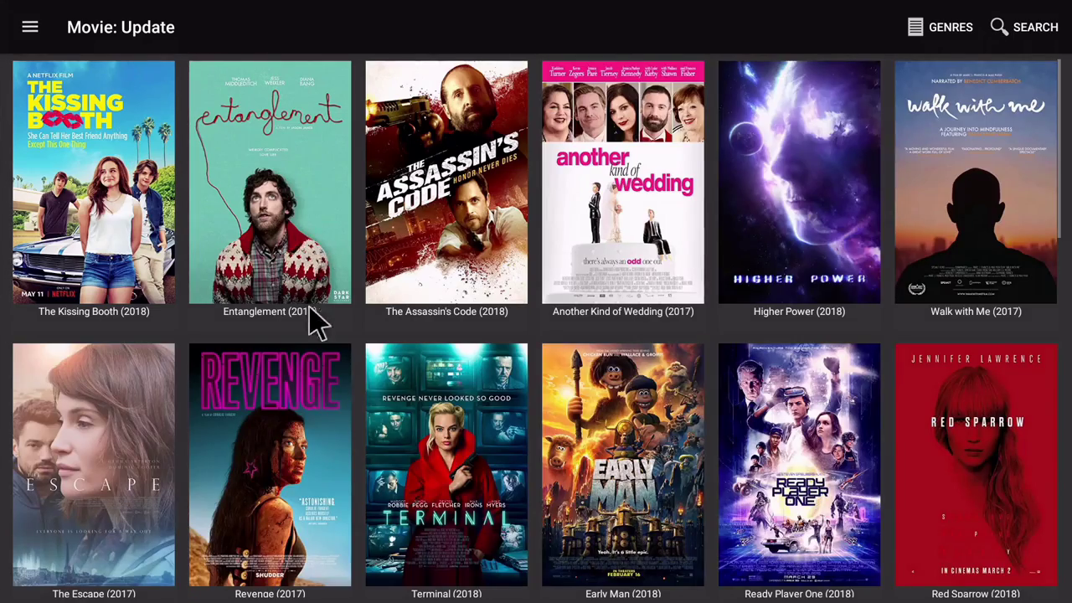
click(323, 437)
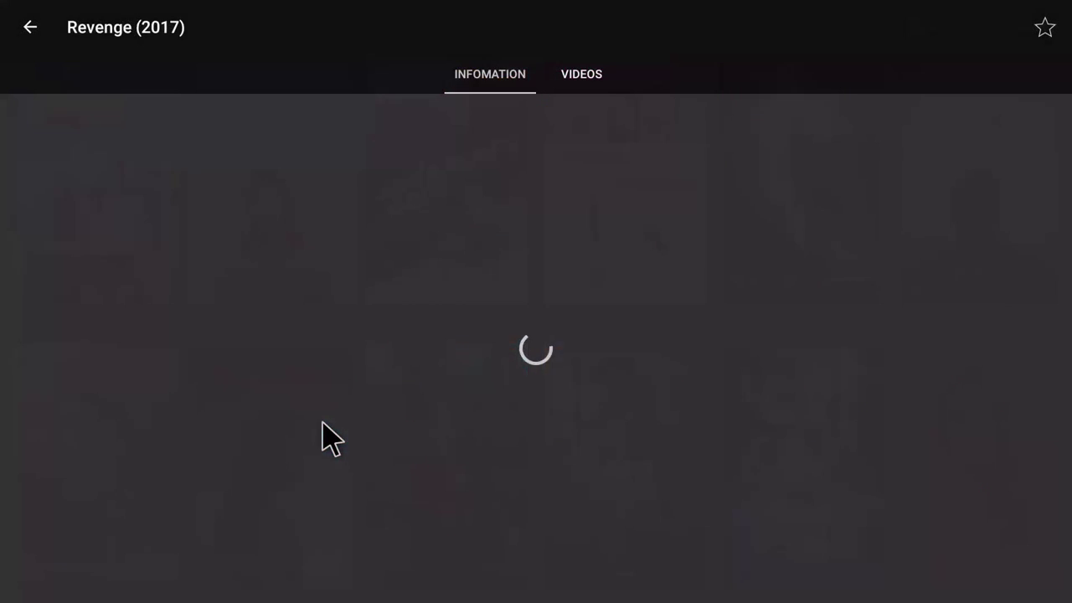
click(580, 82)
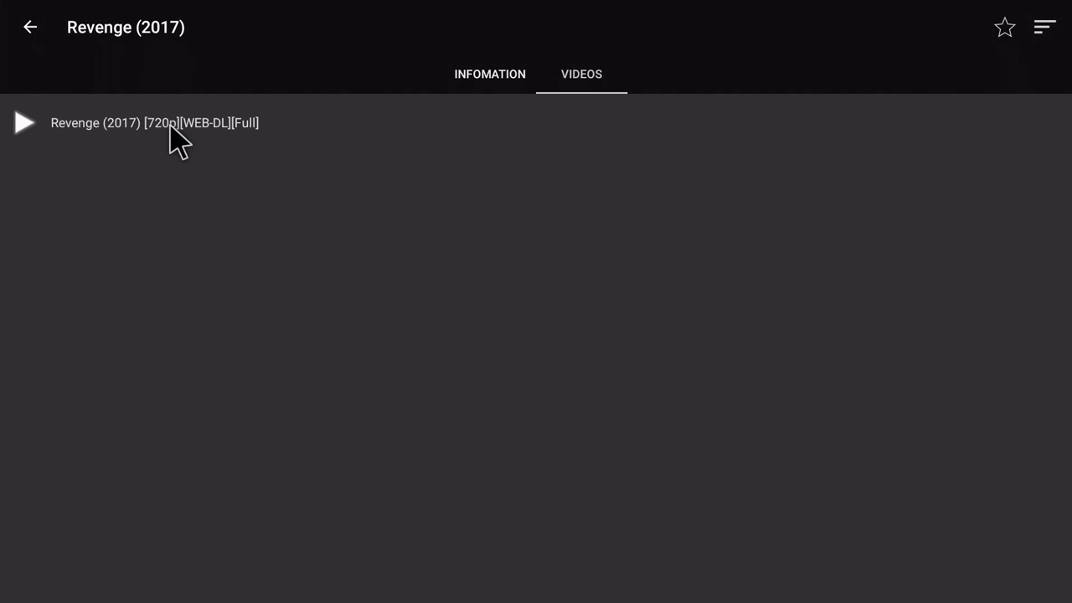
Step: Return to the movie grid and exit Movie HD, confirming the exit prompt
click(30, 29)
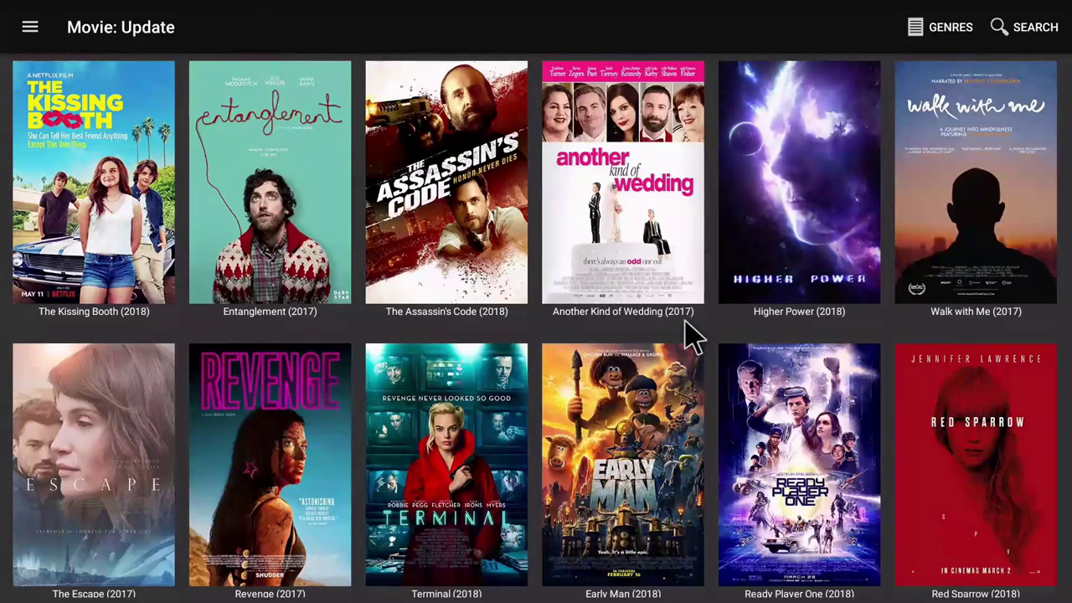
key(Escape)
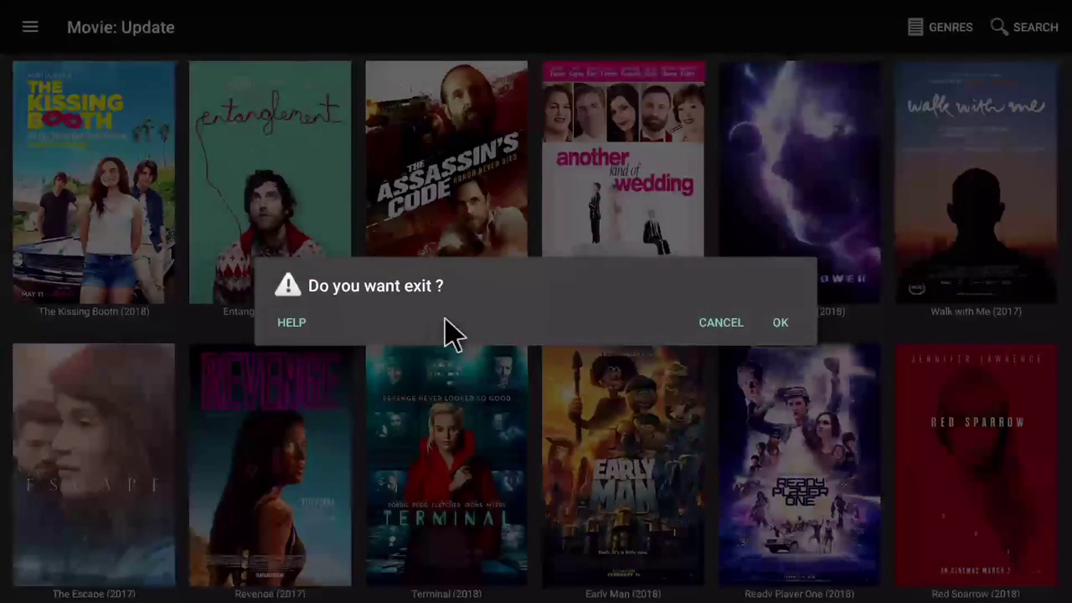
click(788, 323)
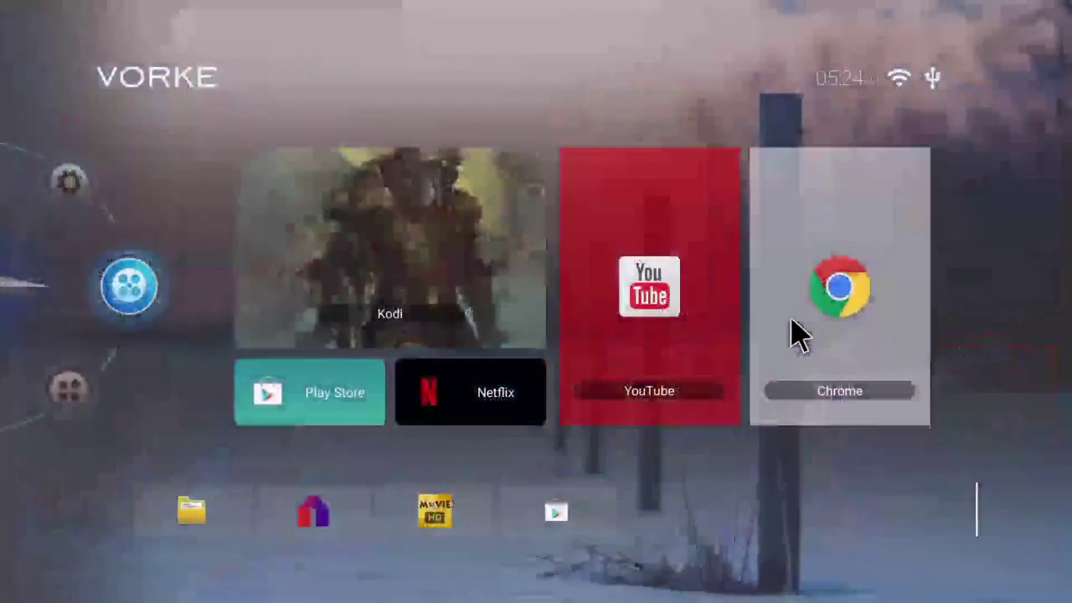